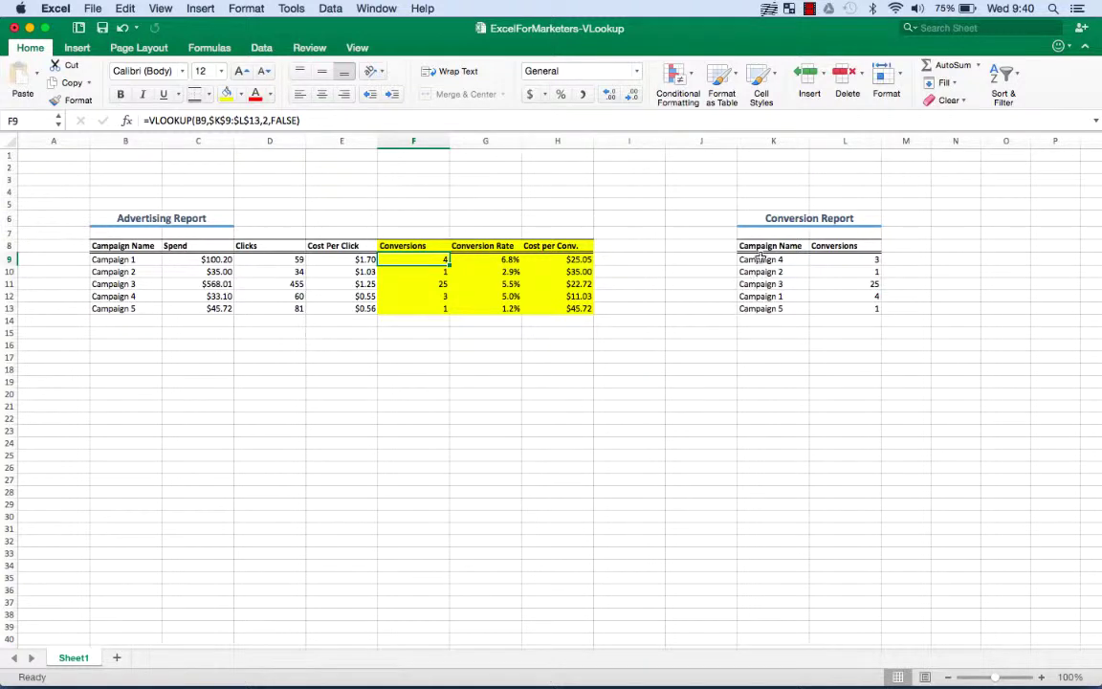
Step: Review the Conversion Report, the source data, the three calculated columns and F9's lookup formula
{"action": "left_click_drag", "start_coordinate": [746, 248], "coordinate": [839, 310]}
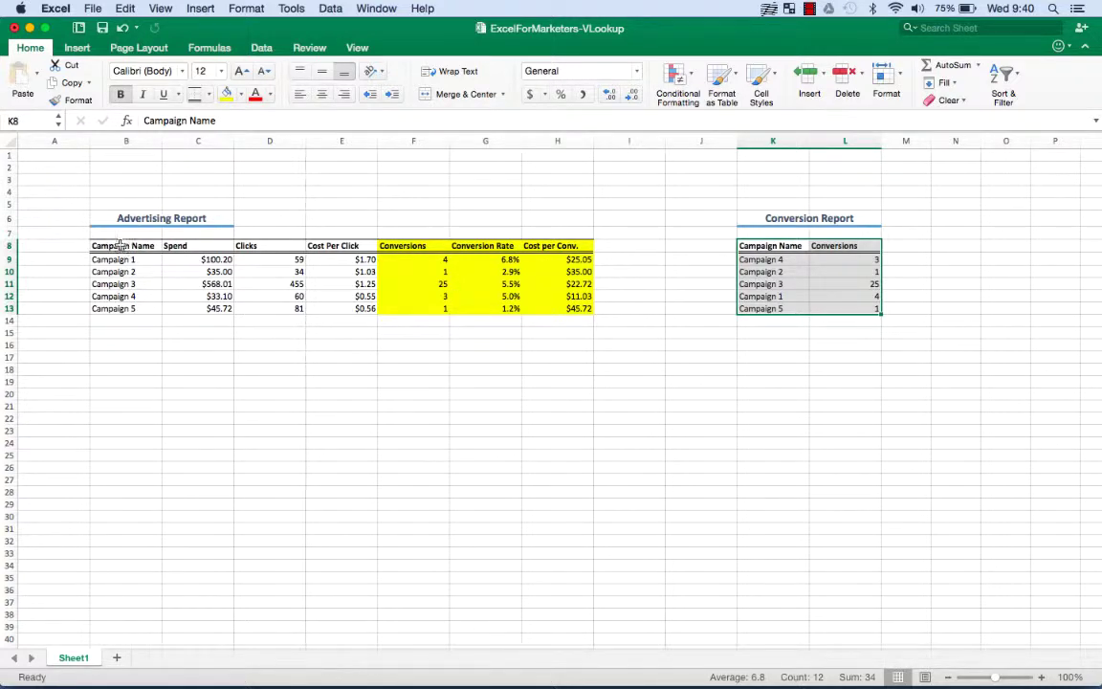
{"action": "left_click_drag", "start_coordinate": [115, 247], "coordinate": [328, 301]}
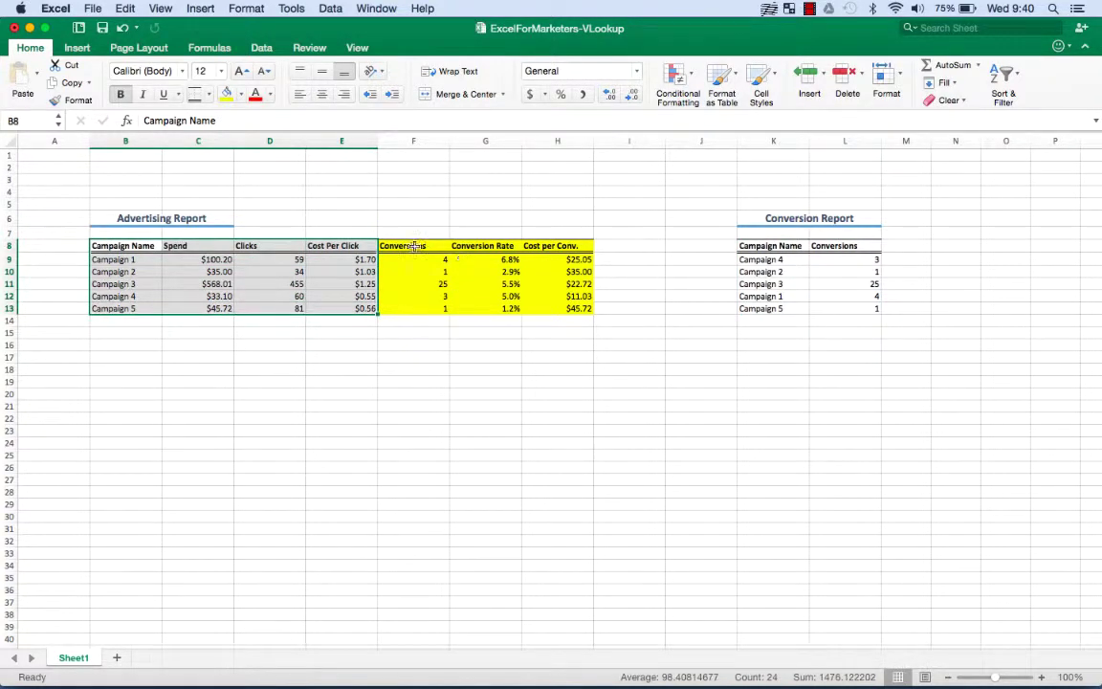
{"action": "left_click_drag", "start_coordinate": [397, 246], "coordinate": [595, 309]}
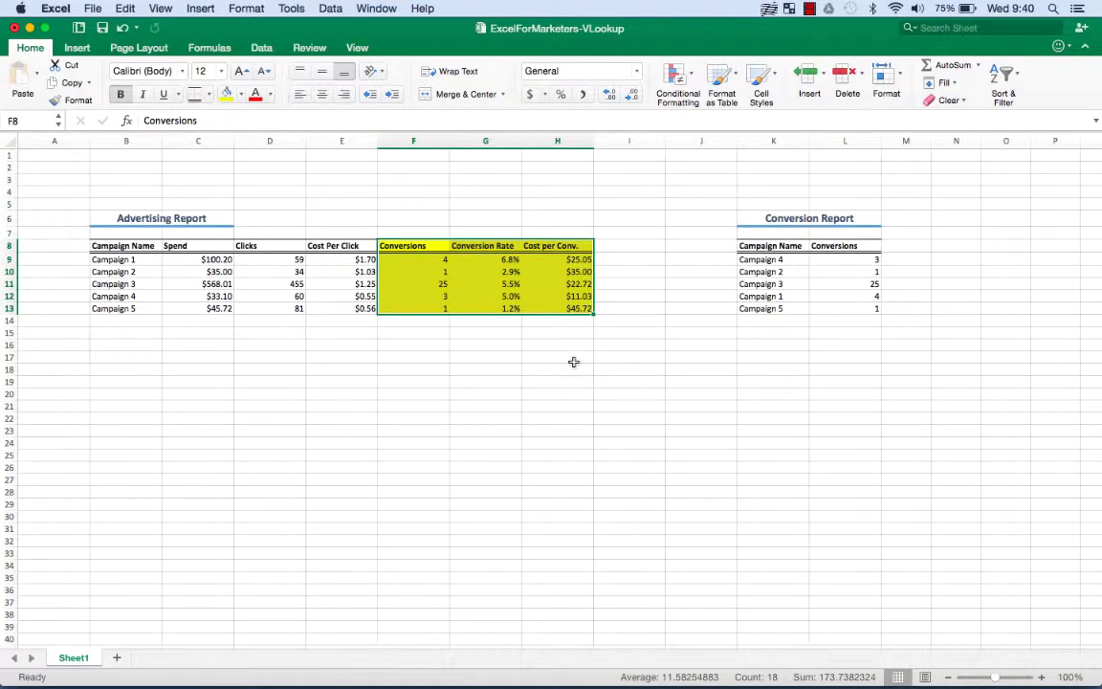
{"action": "key", "text": "Down"}
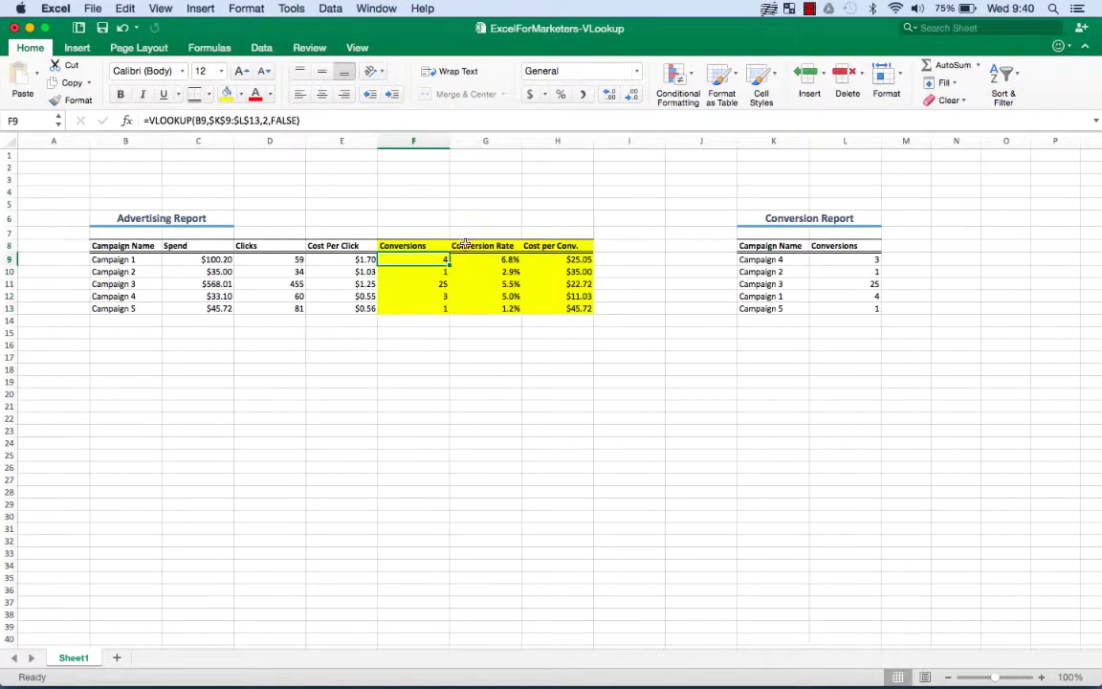
Step: Clear the calculated values from F9:H13
{"action": "left_click", "coordinate": [576, 309], "text": "shift"}
{"action": "key", "text": "Delete"}
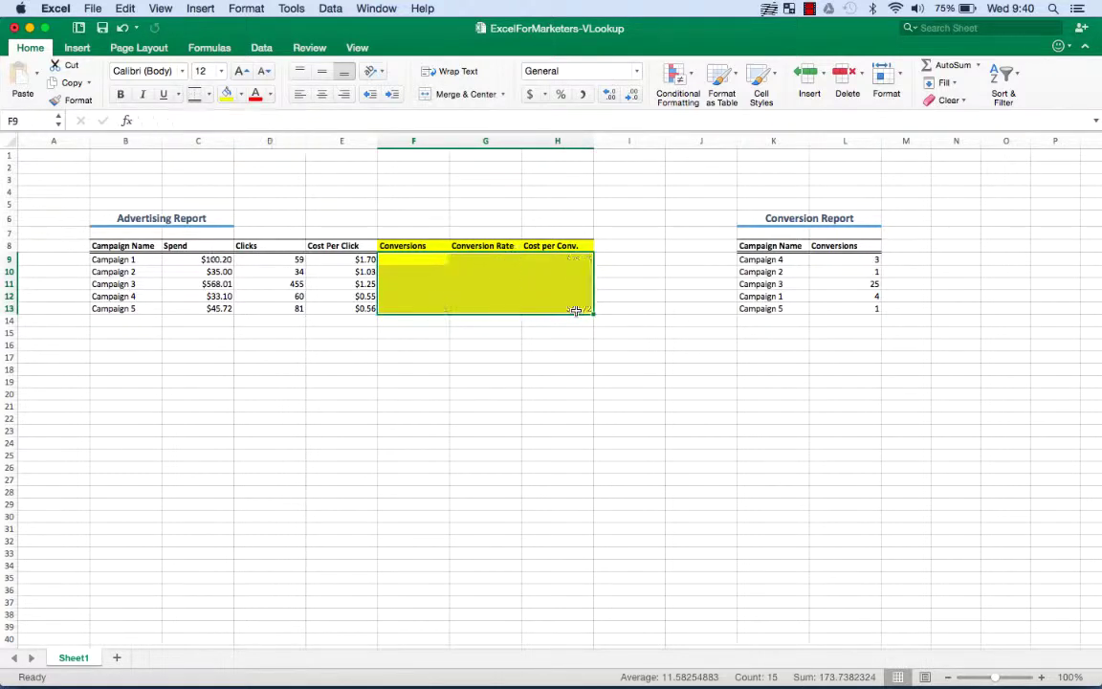
{"action": "left_click", "coordinate": [422, 257]}
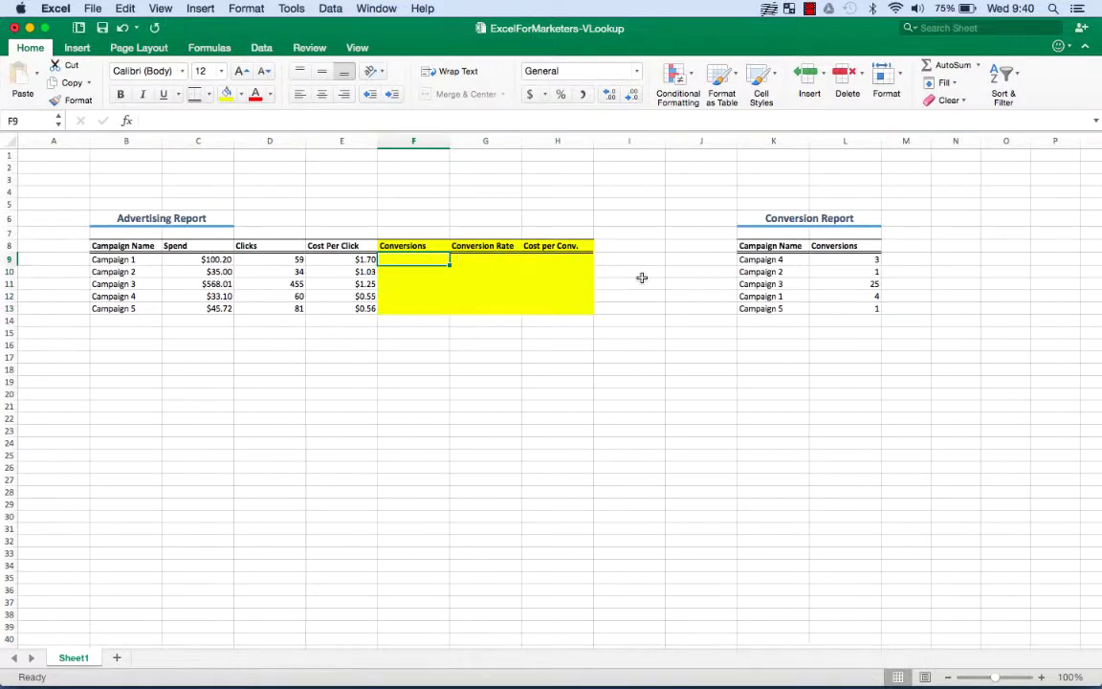
Step: Paste Campaign 4's and Campaign 2's conversion counts from column L into F12 and F10, then undo
{"action": "left_click", "coordinate": [831, 261]}
{"action": "key", "text": "super+c"}
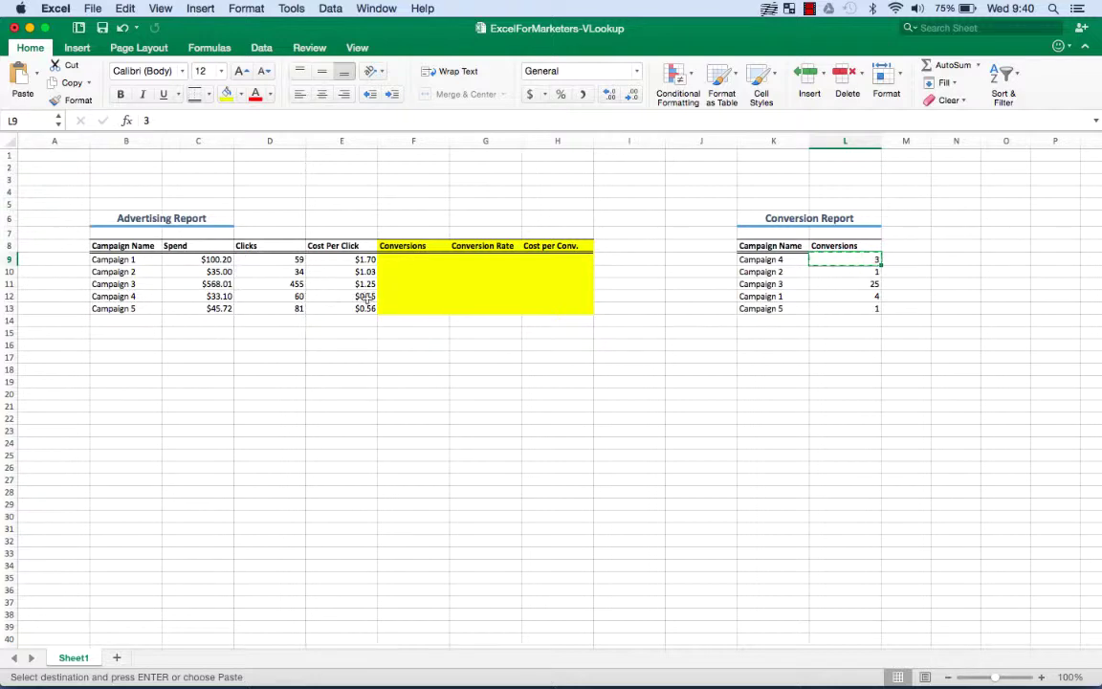
{"action": "left_click", "coordinate": [400, 299]}
{"action": "key", "text": "super+v"}
{"action": "left_click", "coordinate": [872, 271]}
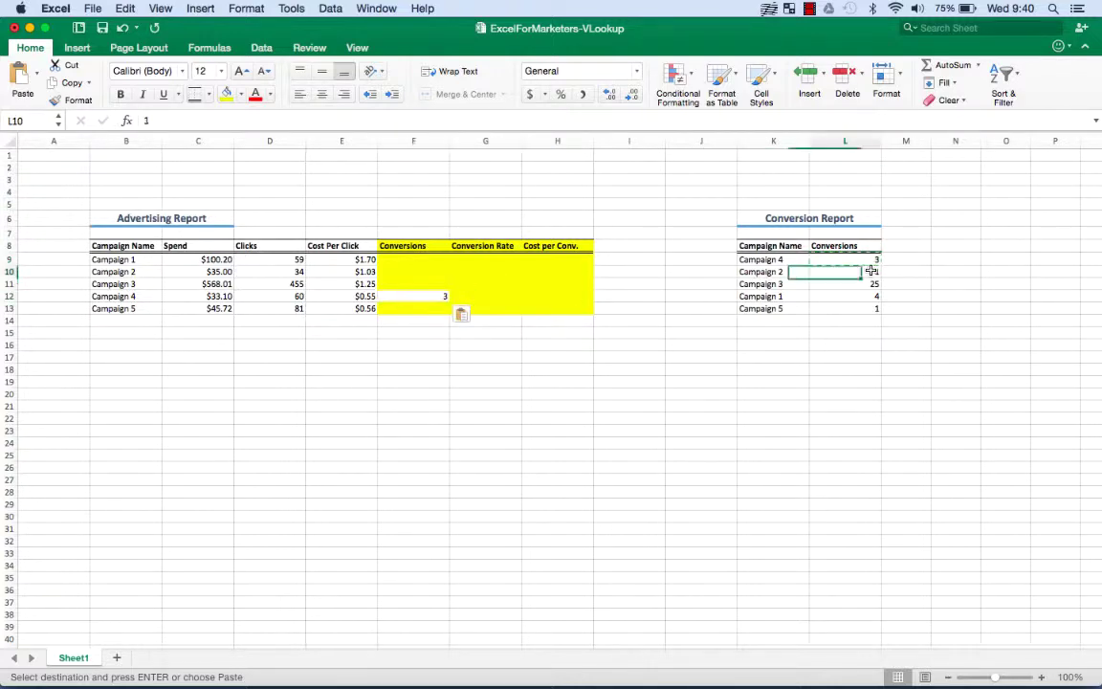
{"action": "left_click", "coordinate": [421, 272]}
{"action": "key", "text": "super+v"}
{"action": "key", "text": "super+z"}
{"action": "key", "text": "super+z"}
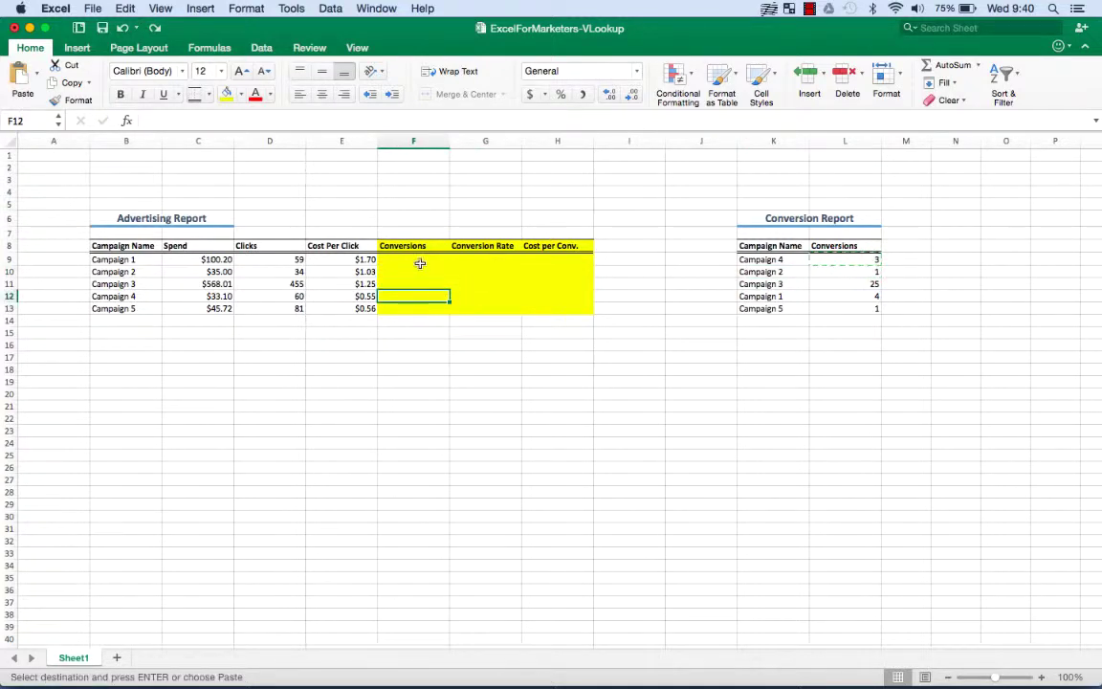
Step: Select F9, Campaign 1's Conversions cell, for the lookup formula
{"action": "left_click", "coordinate": [420, 259]}
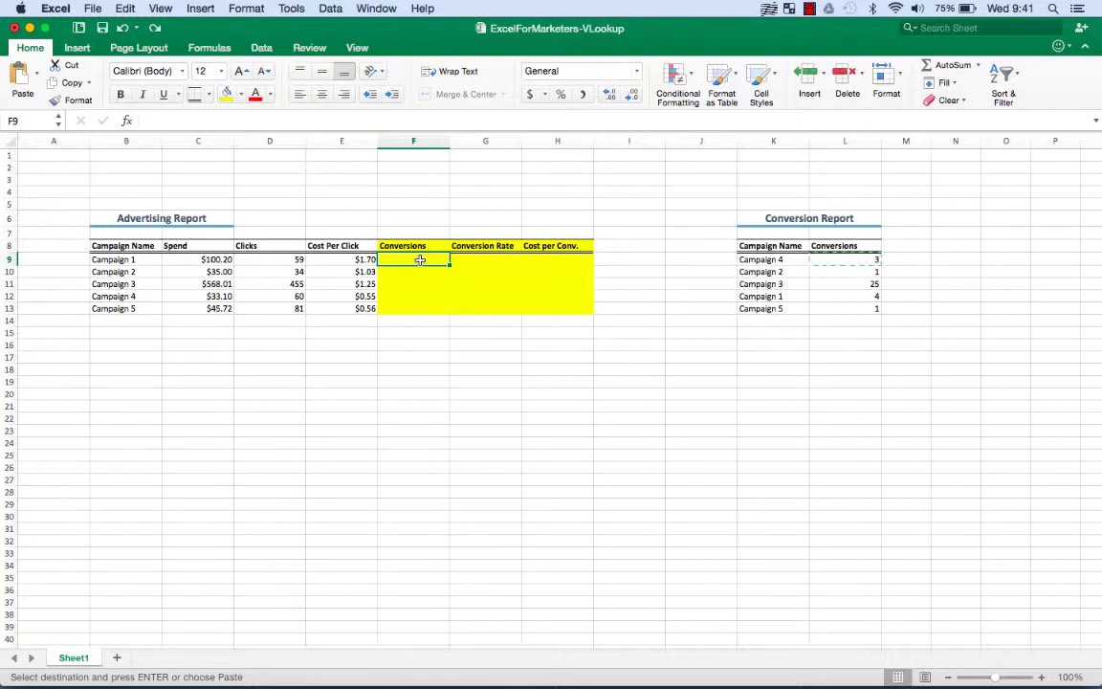
Step: Enter =vlookup(B9,$K$9:$L$13 in F9, making the Conversion Report range absolute with F4
{"action": "type", "text": "=vl"}
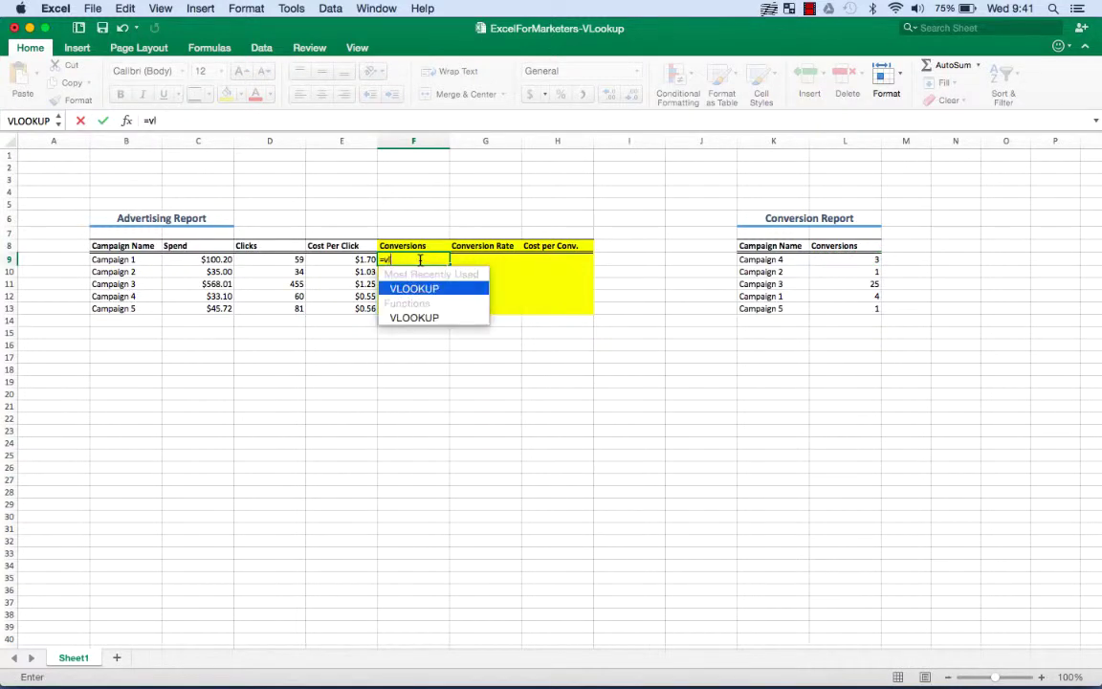
{"action": "type", "text": "ookup("}
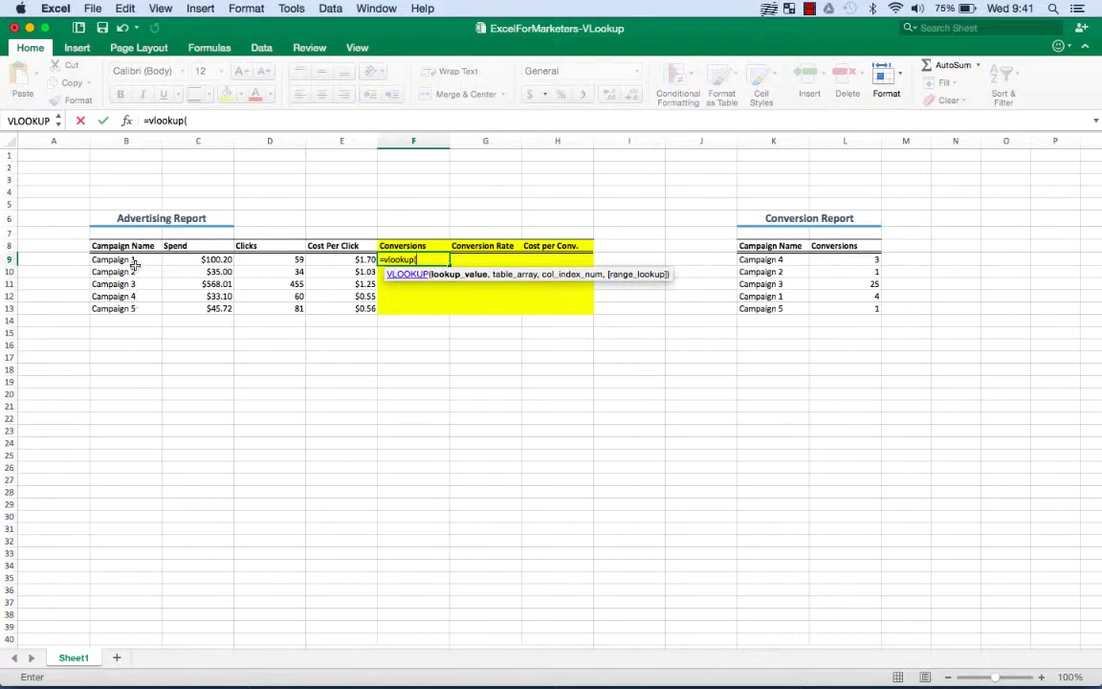
{"action": "left_click", "coordinate": [134, 260]}
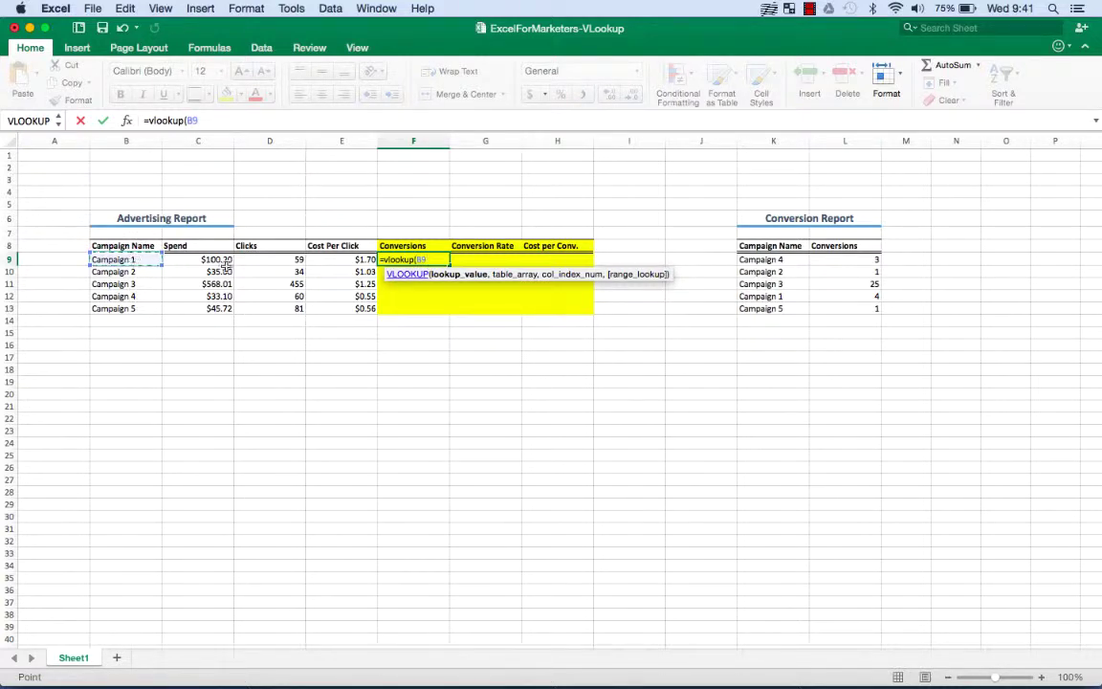
{"action": "type", "text": ","}
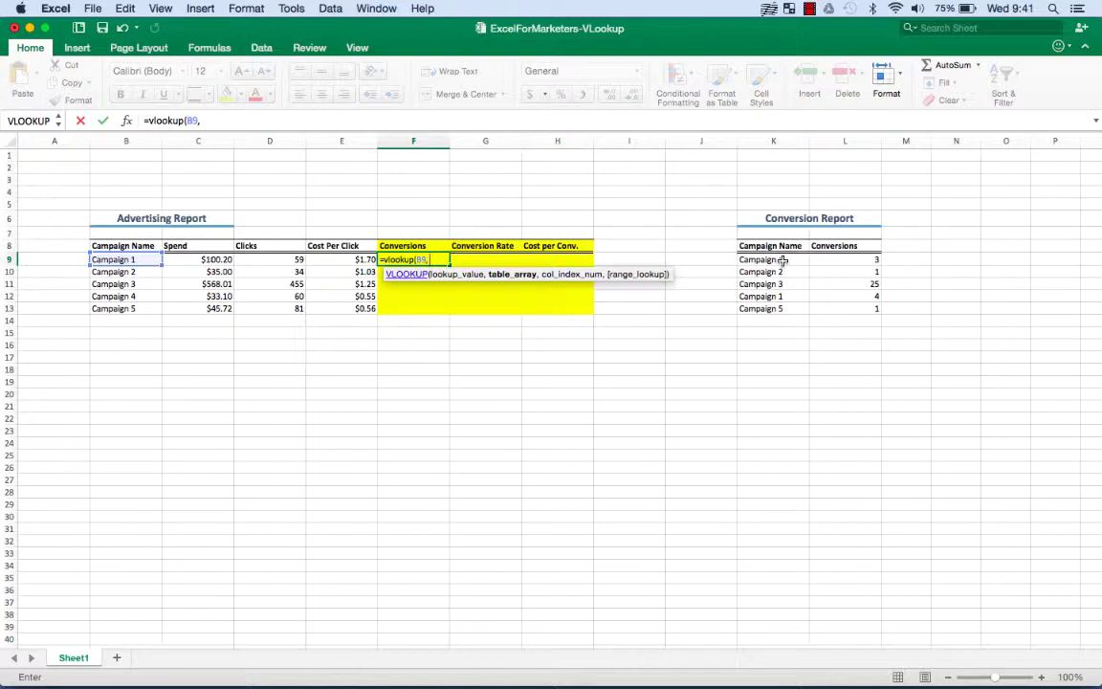
{"action": "left_click_drag", "start_coordinate": [783, 260], "coordinate": [838, 309]}
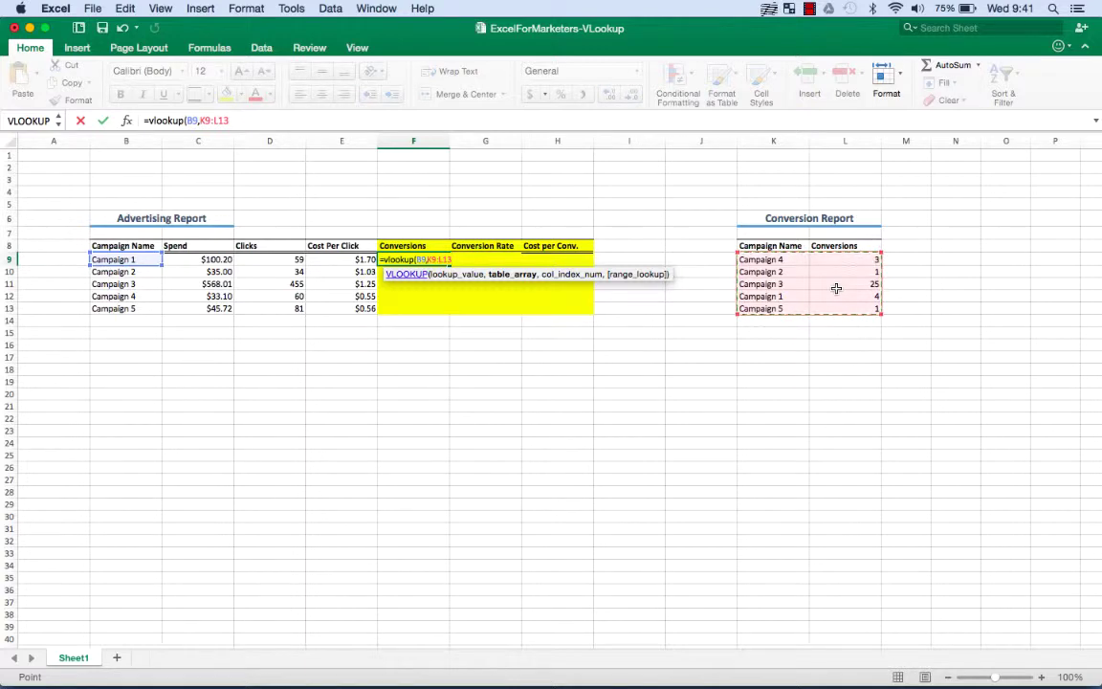
{"action": "key", "text": "F4"}
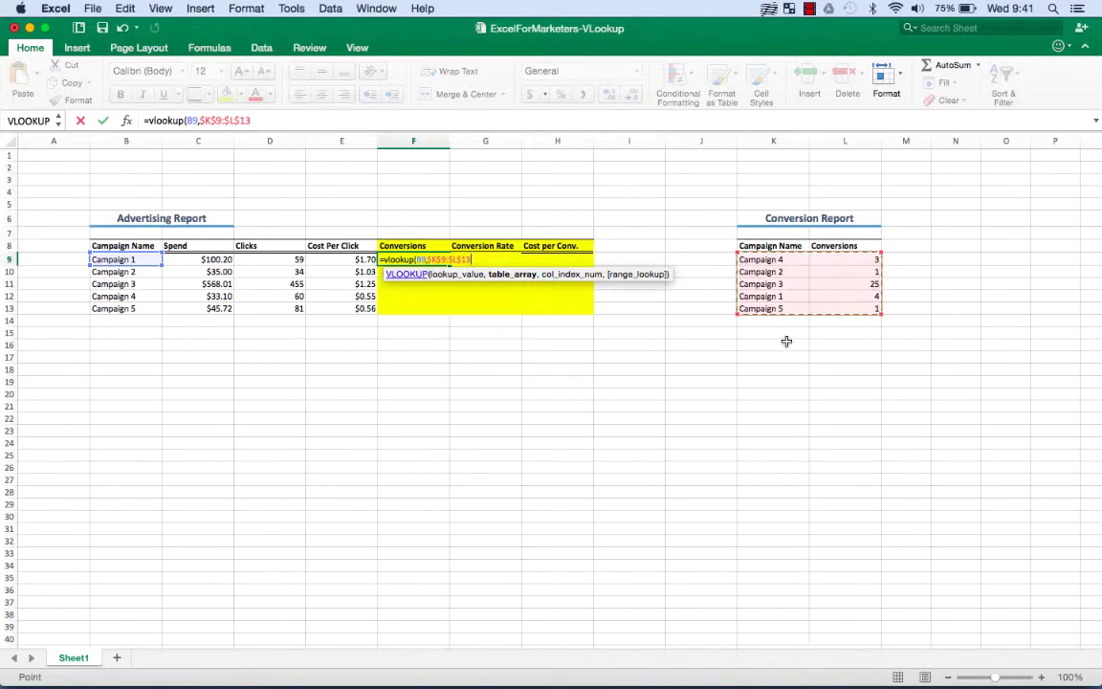
Step: Complete the formula with ,2,false) so F9 returns Campaign 1's 4 conversions
{"action": "left_click", "coordinate": [258, 121]}
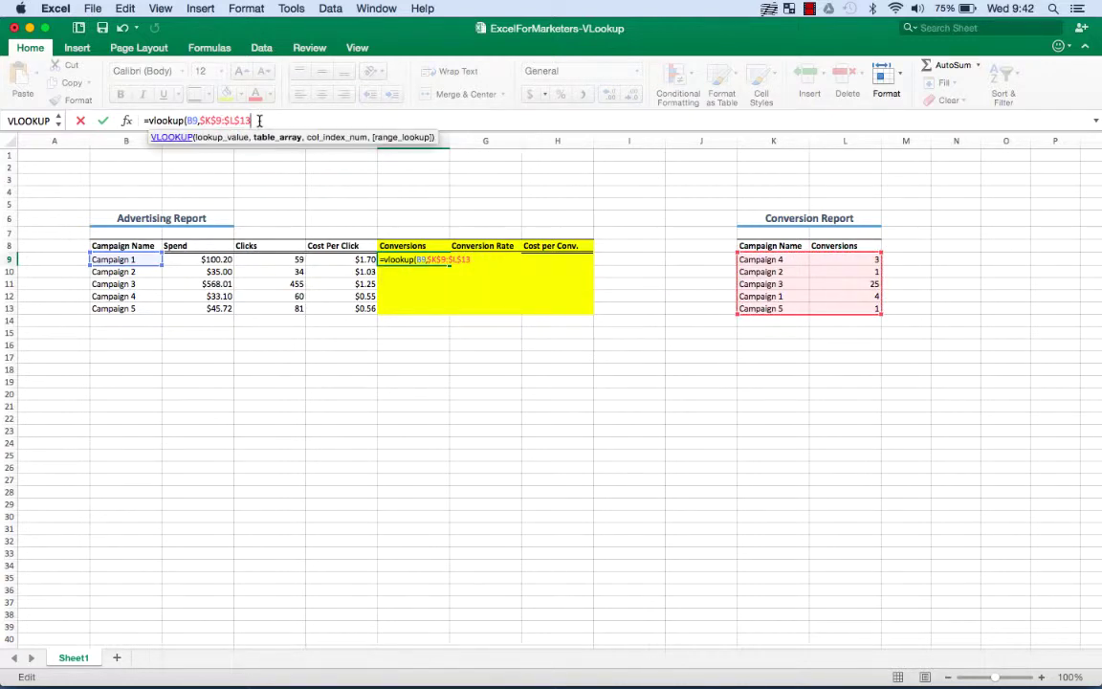
{"action": "type", "text": ","}
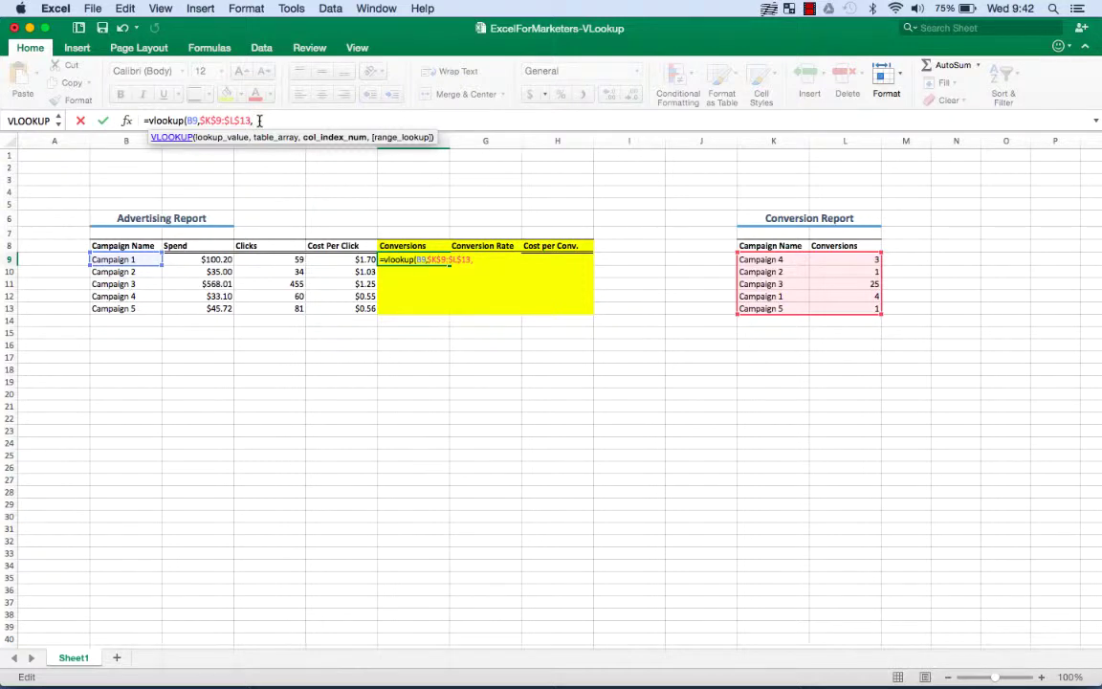
{"action": "type", "text": "2"}
{"action": "type", "text": ",fa"}
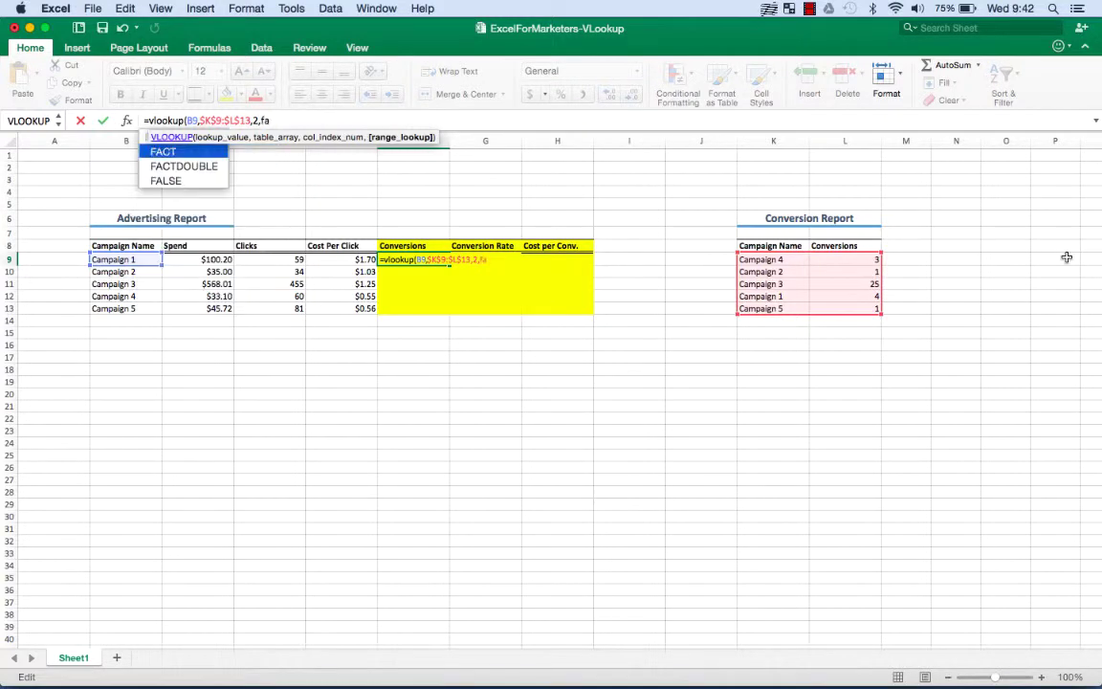
{"action": "type", "text": "lse)"}
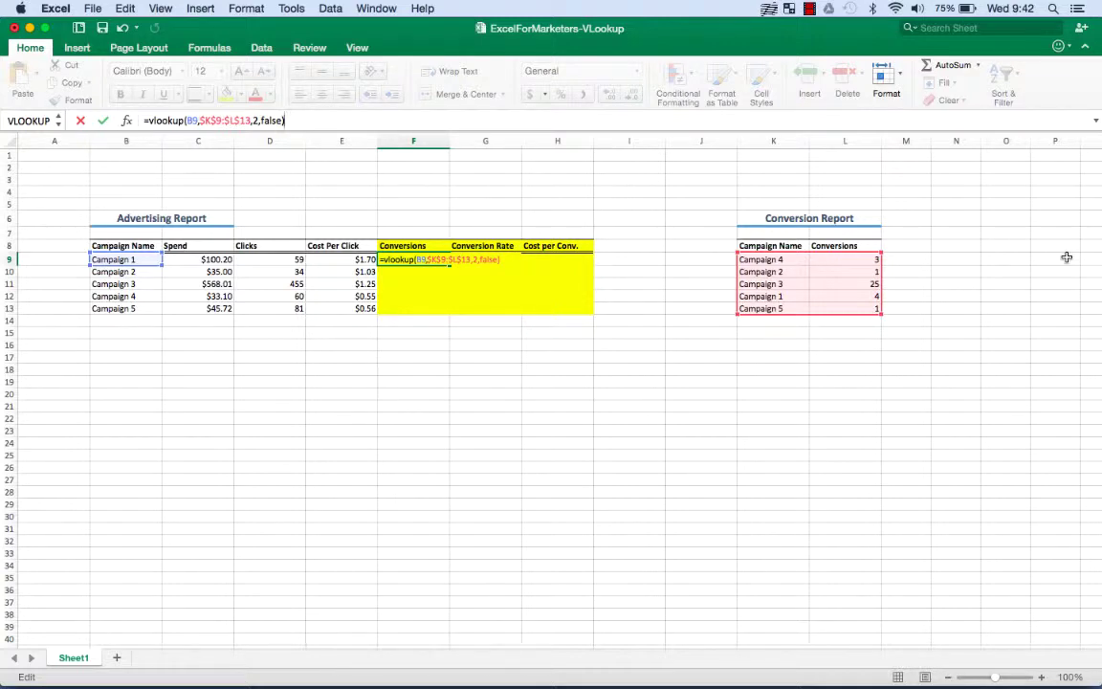
{"action": "key", "text": "Return"}
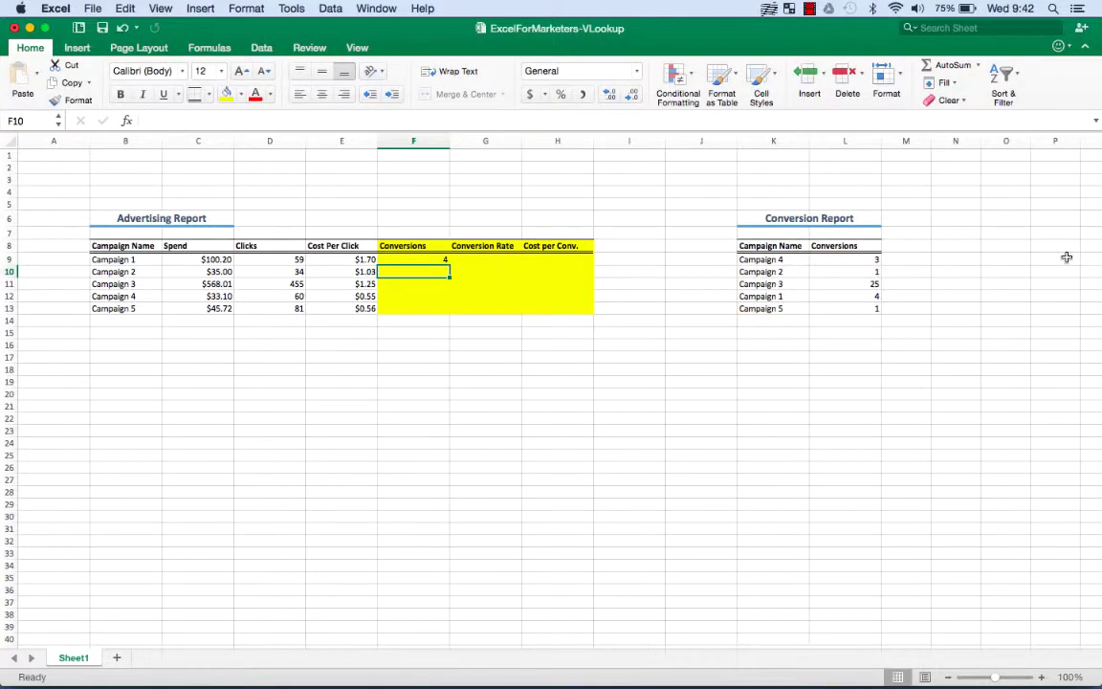
{"action": "key", "text": "Up"}
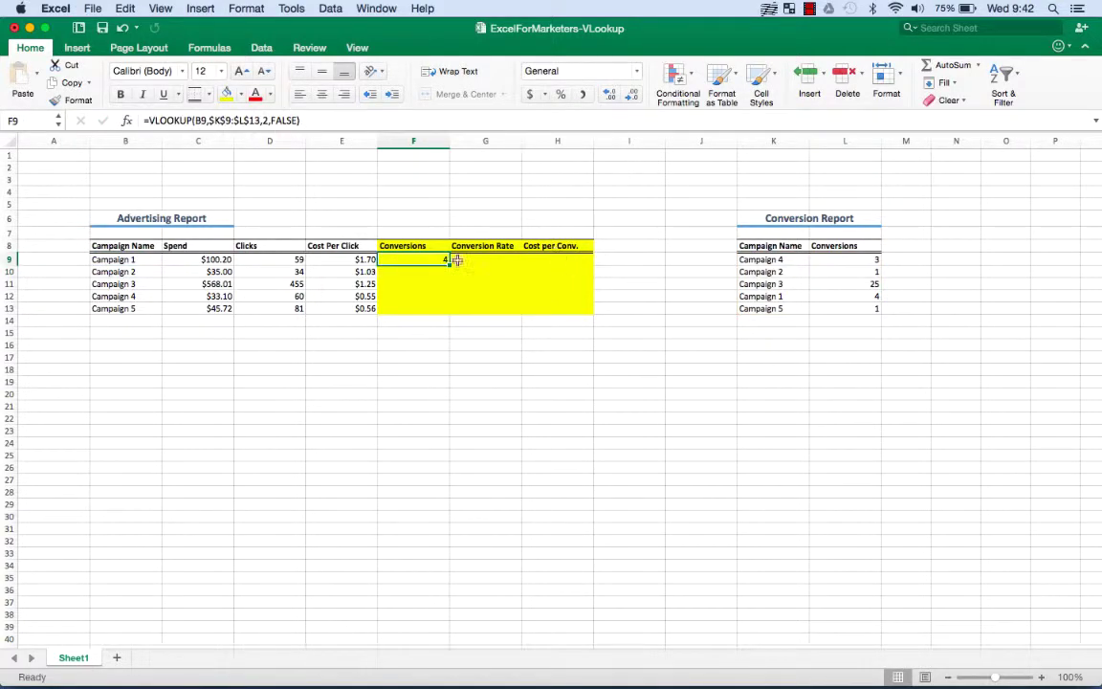
{"action": "key", "text": "Left"}
{"action": "key", "text": "Left"}
{"action": "key", "text": "Left"}
{"action": "key", "text": "Left"}
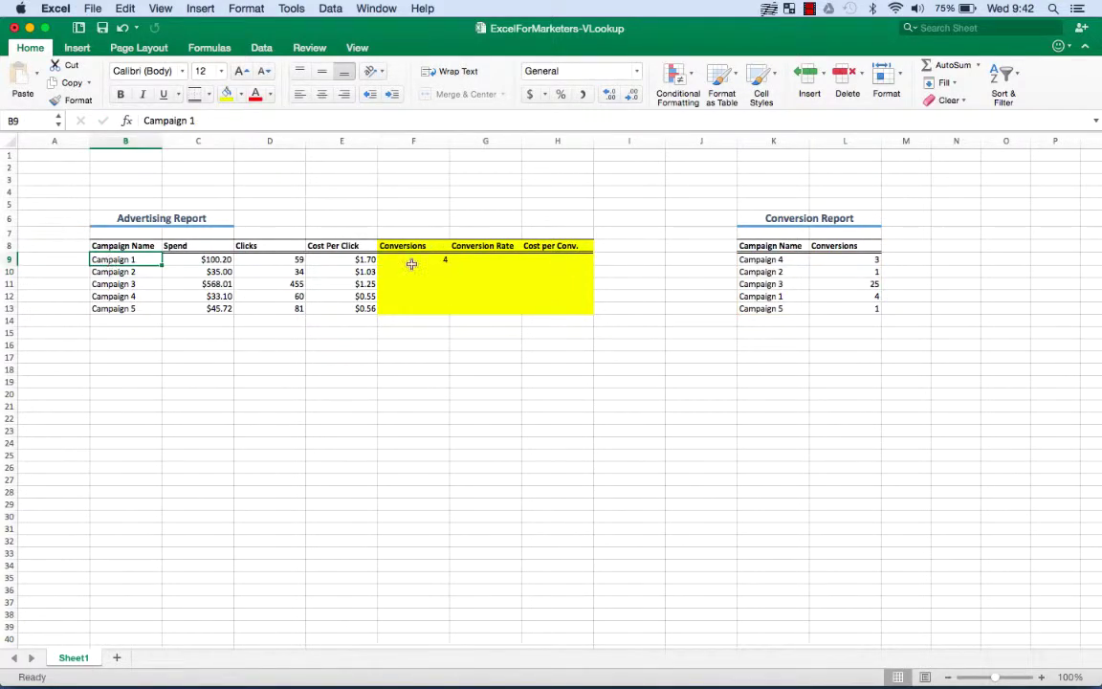
{"action": "left_click", "coordinate": [770, 297]}
{"action": "left_click", "coordinate": [867, 296]}
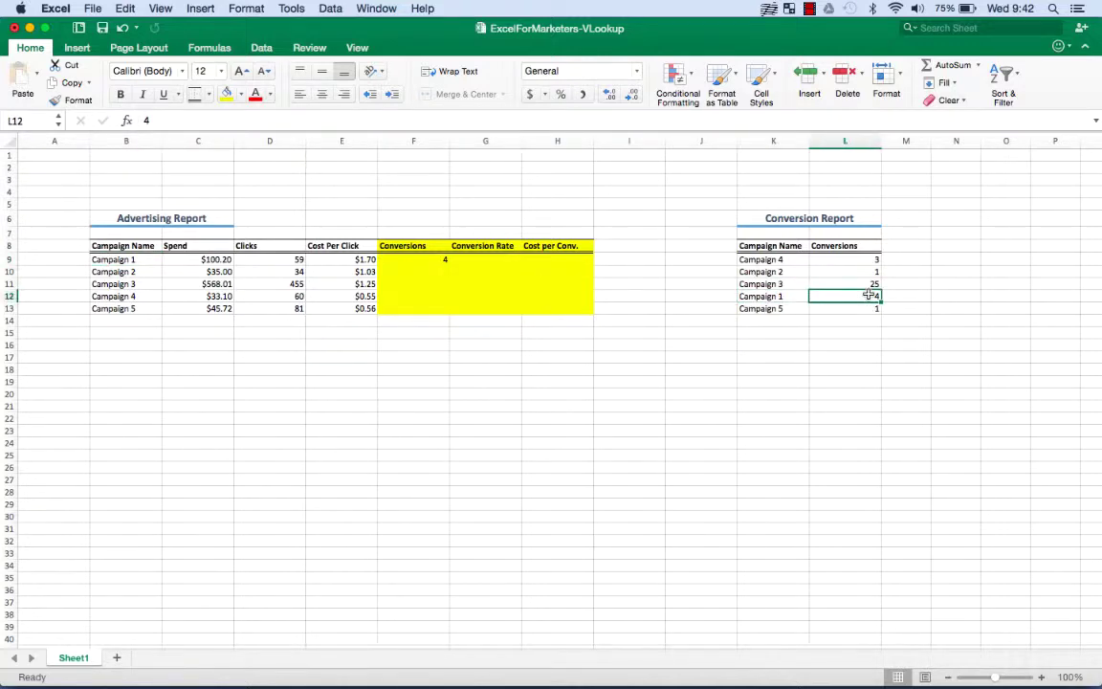
{"action": "left_click", "coordinate": [437, 260]}
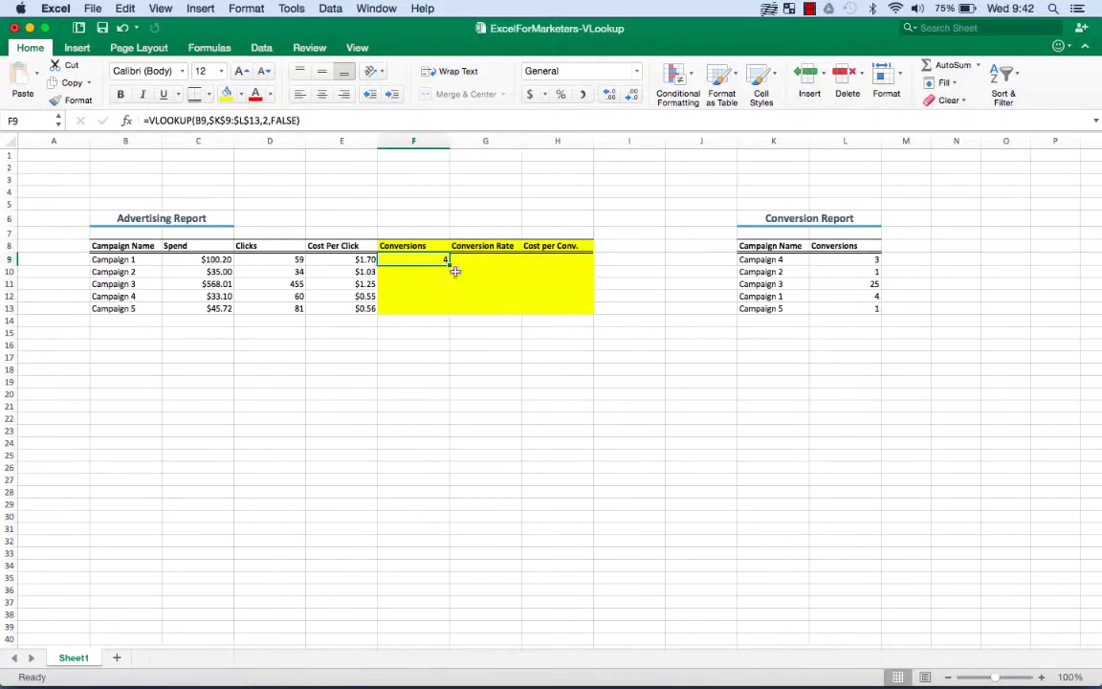
Step: Fill the VLOOKUP down to F13 and compare the differently ordered campaign names in both reports
{"action": "left_click_drag", "start_coordinate": [450, 264], "coordinate": [446, 310]}
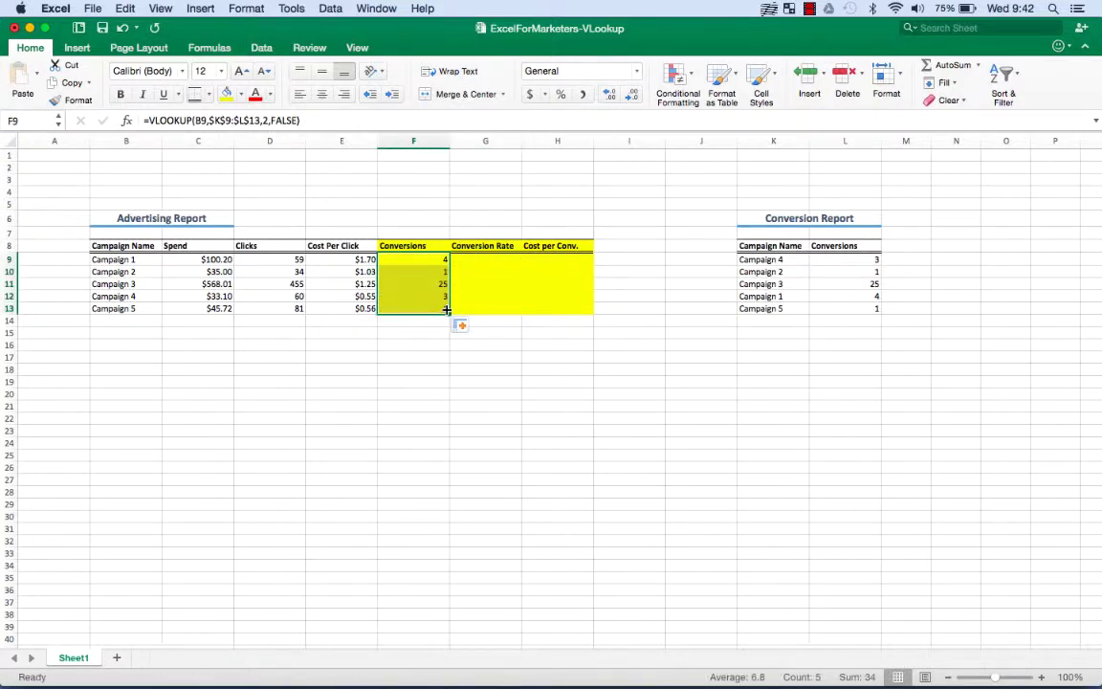
{"action": "left_click", "coordinate": [434, 284]}
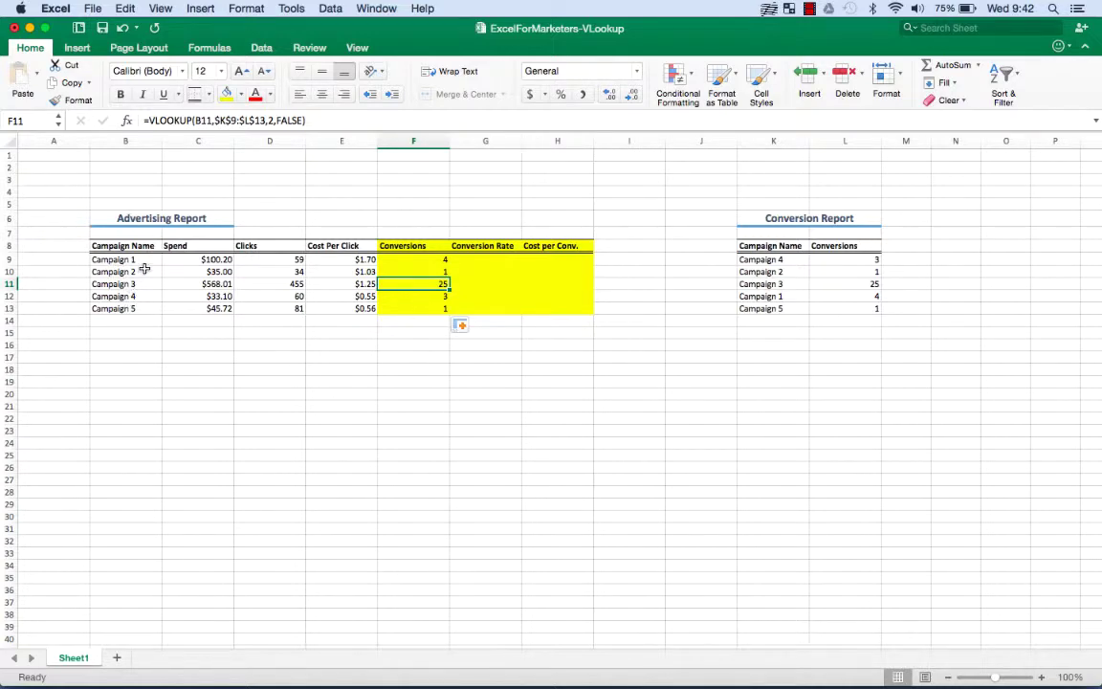
{"action": "left_click_drag", "start_coordinate": [125, 259], "coordinate": [143, 309]}
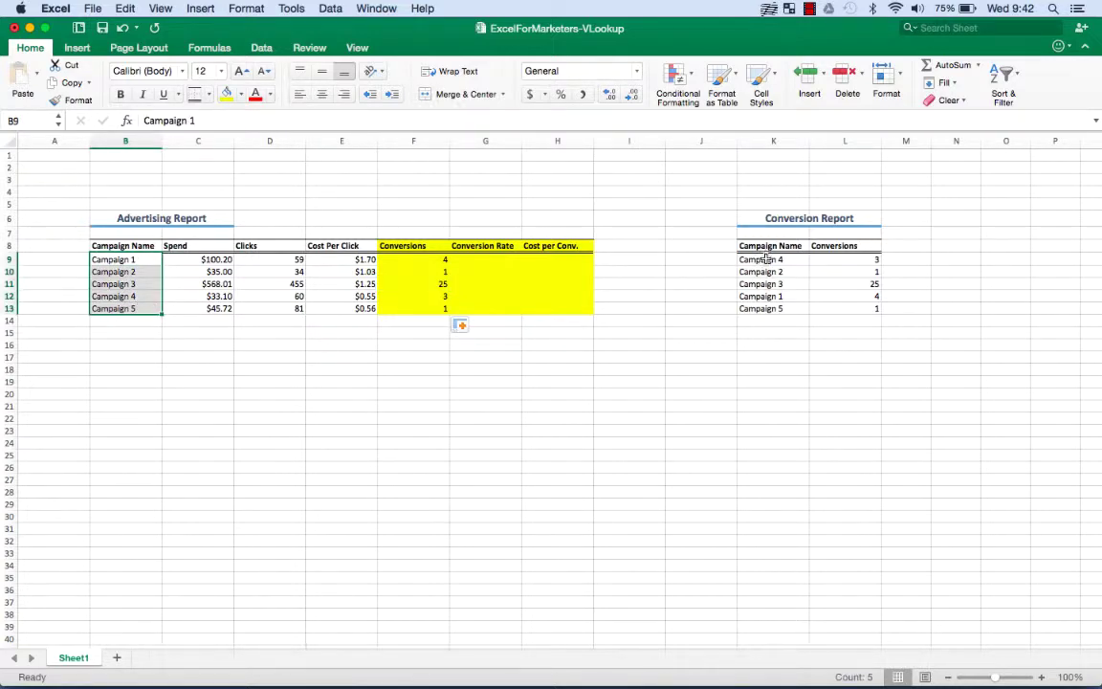
{"action": "left_click_drag", "start_coordinate": [765, 260], "coordinate": [765, 306]}
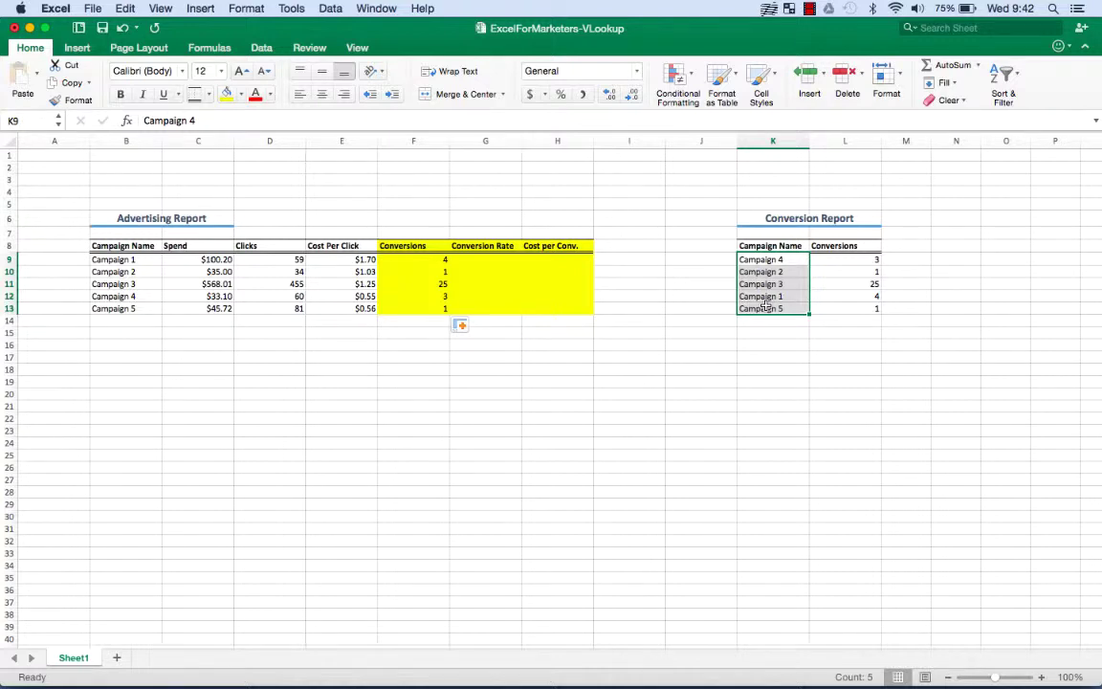
Step: Review F9's =VLOOKUP(B9,$K$9:$L$13,2,FALSE) formula in the formula bar, leaving it unchanged
{"action": "left_click", "coordinate": [428, 259]}
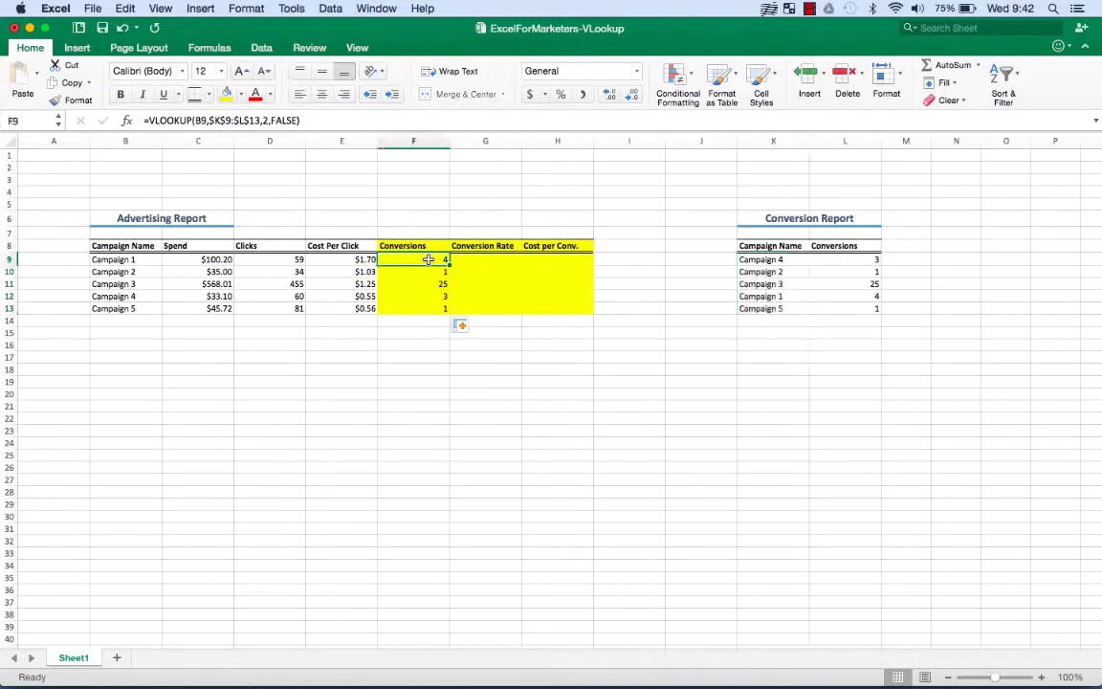
{"action": "left_click", "coordinate": [319, 120]}
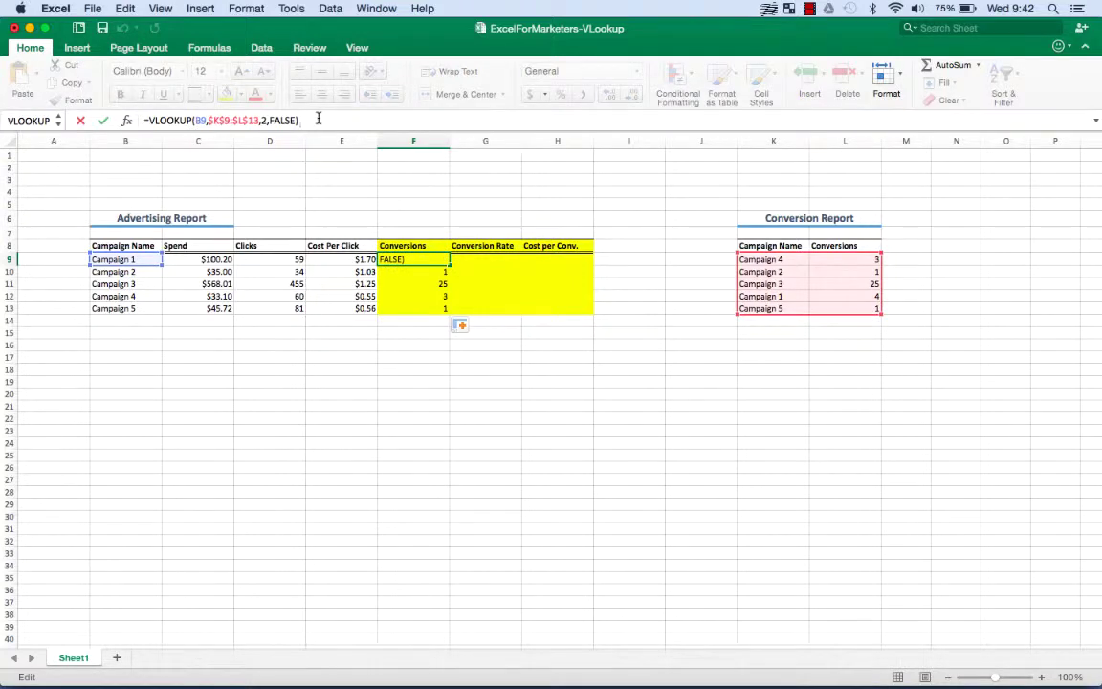
{"action": "key", "text": "Escape"}
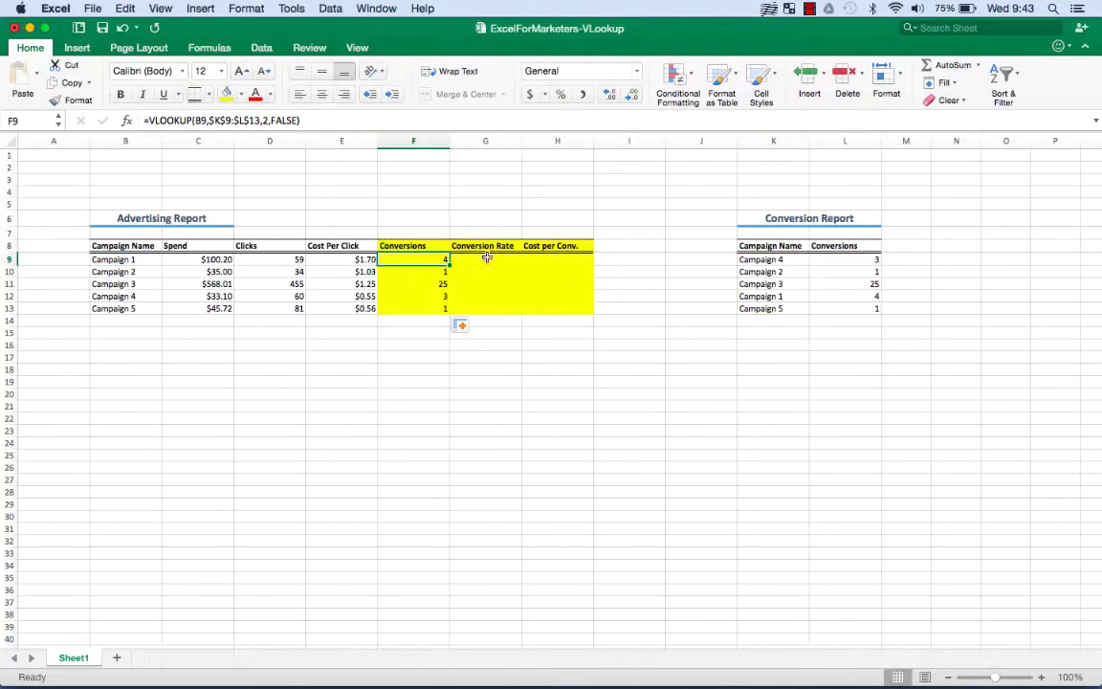
Step: Enter =F9/D9 in G9 and fill it down to G13, giving 6.8% through 1.2%
{"action": "left_click", "coordinate": [486, 258]}
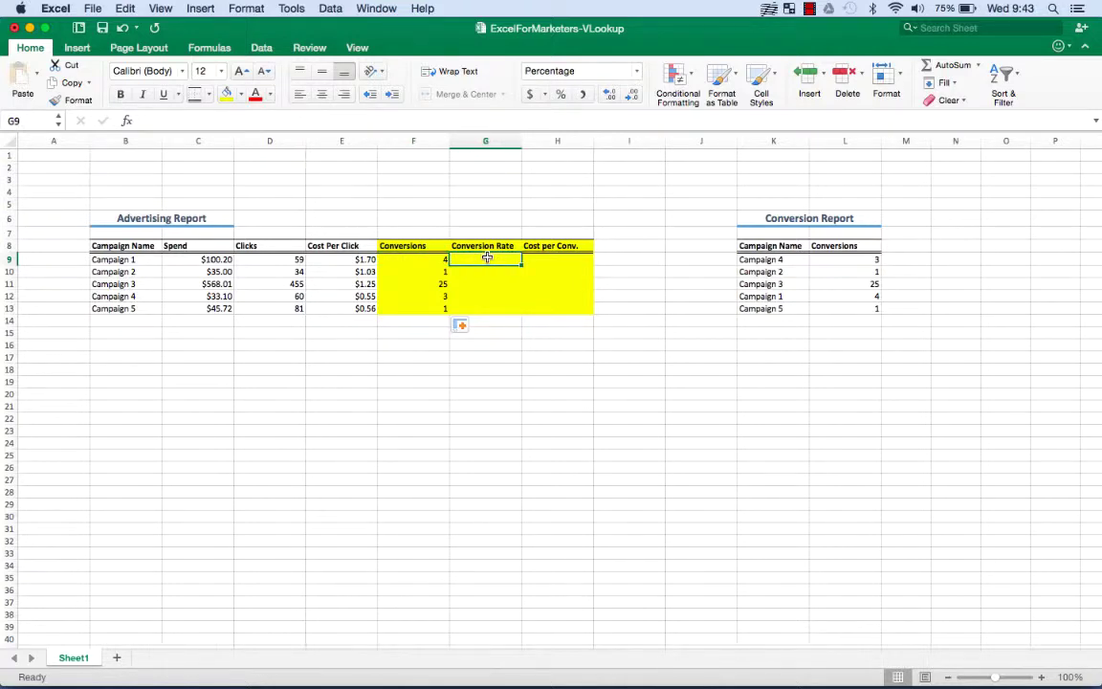
{"action": "type", "text": "=F9/"}
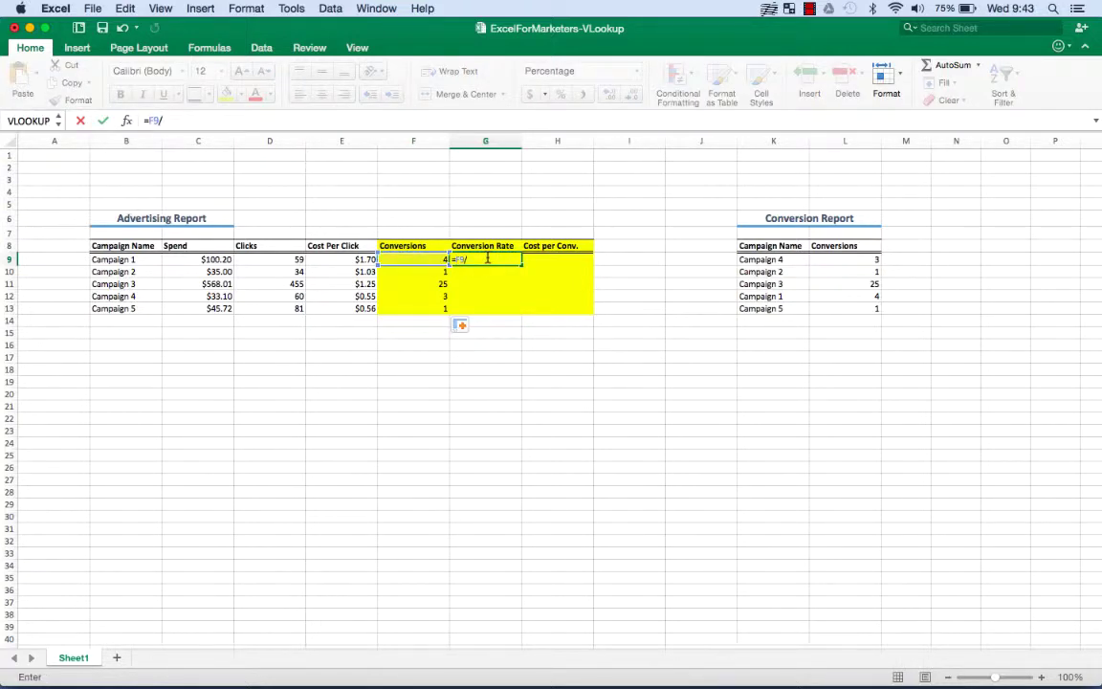
{"action": "key", "text": "Left"}
{"action": "key", "text": "Left"}
{"action": "key", "text": "Left"}
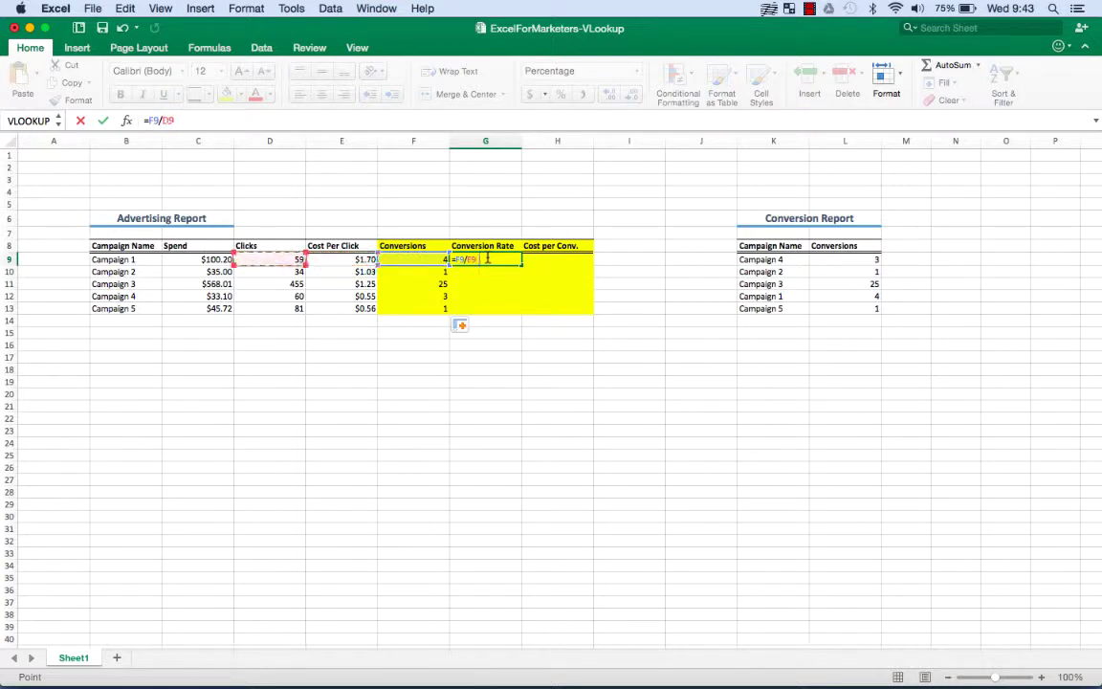
{"action": "key", "text": "Return"}
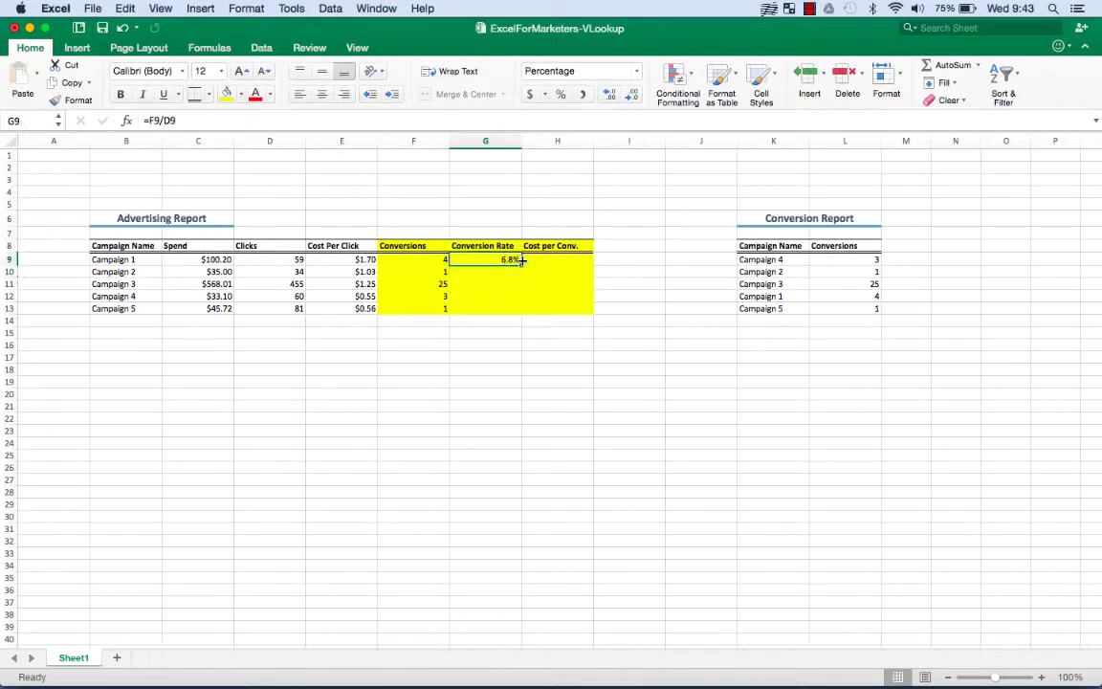
{"action": "left_click_drag", "start_coordinate": [521, 260], "coordinate": [521, 317]}
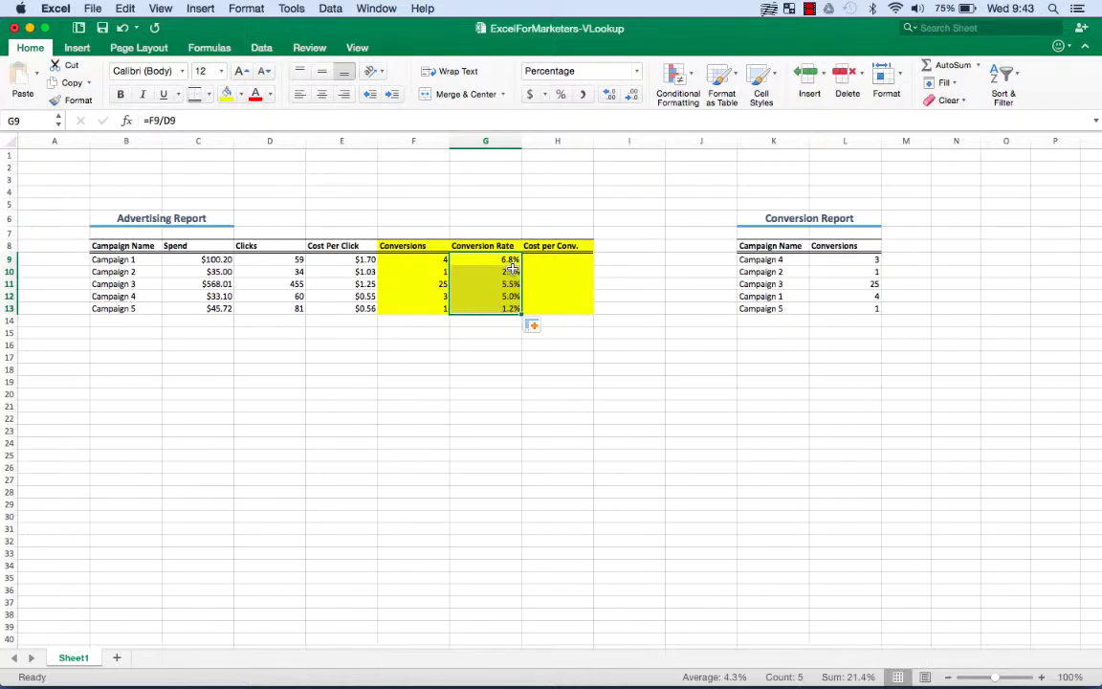
{"action": "left_click", "coordinate": [470, 260]}
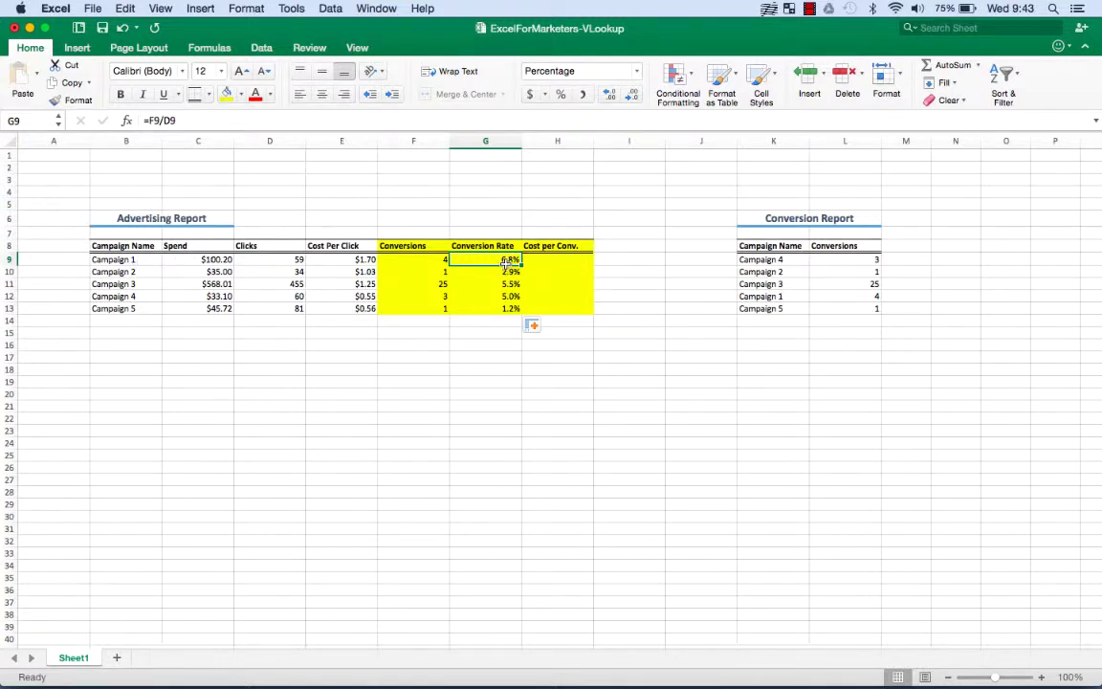
{"action": "left_click", "coordinate": [493, 297]}
{"action": "left_click", "coordinate": [488, 309]}
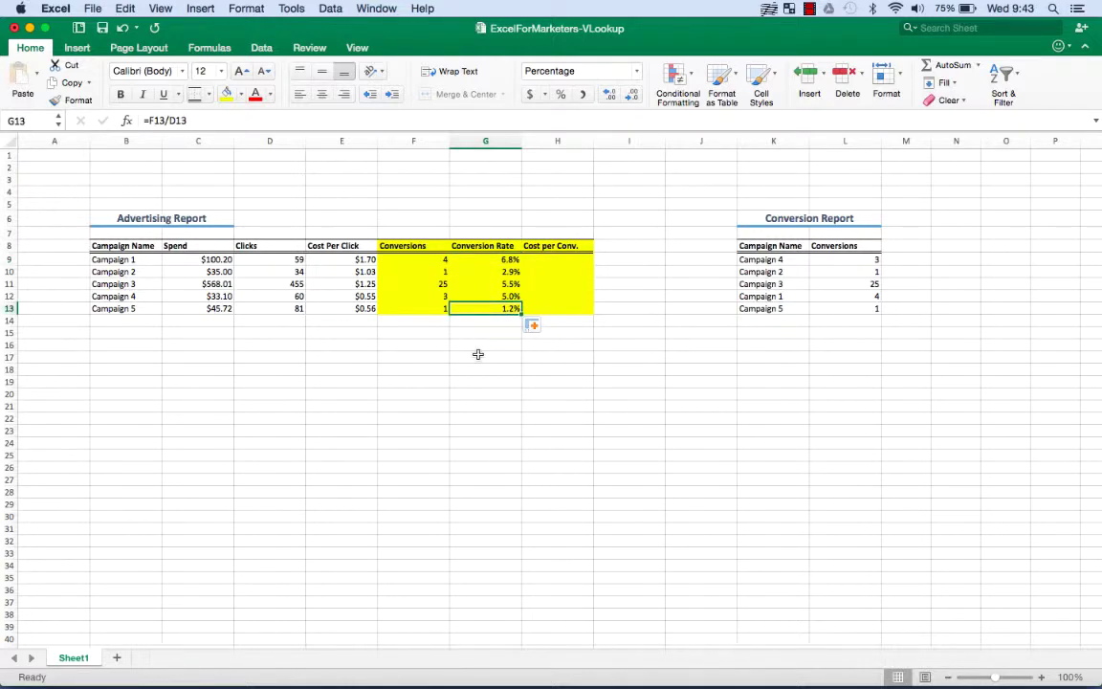
{"action": "left_click", "coordinate": [341, 259]}
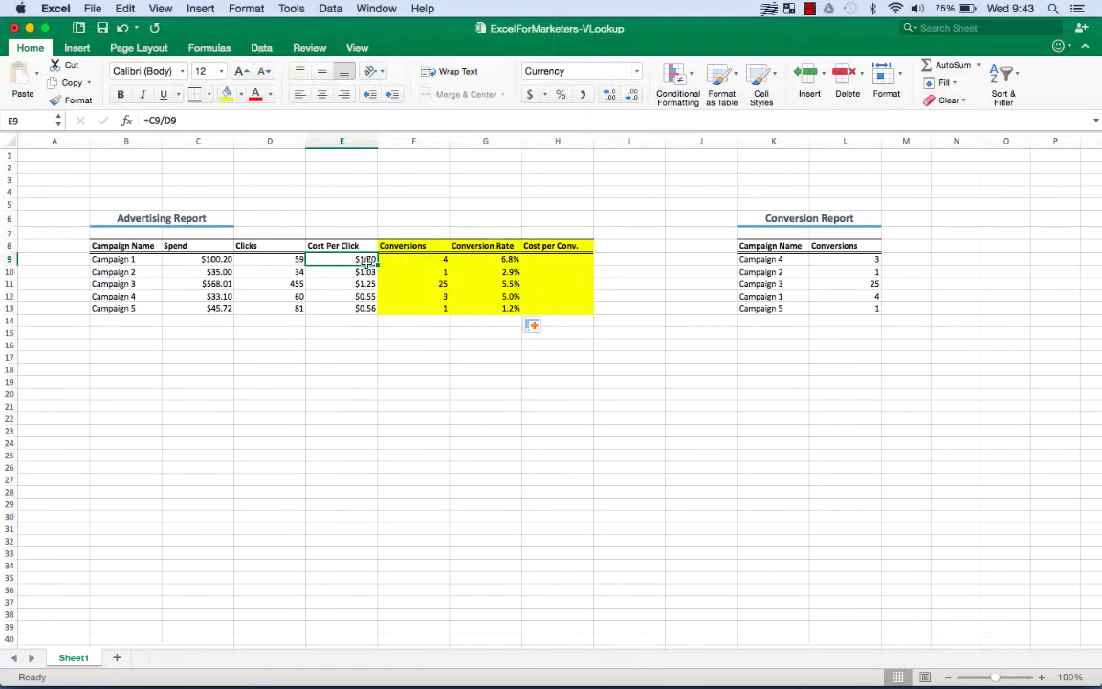
{"action": "left_click", "coordinate": [368, 310]}
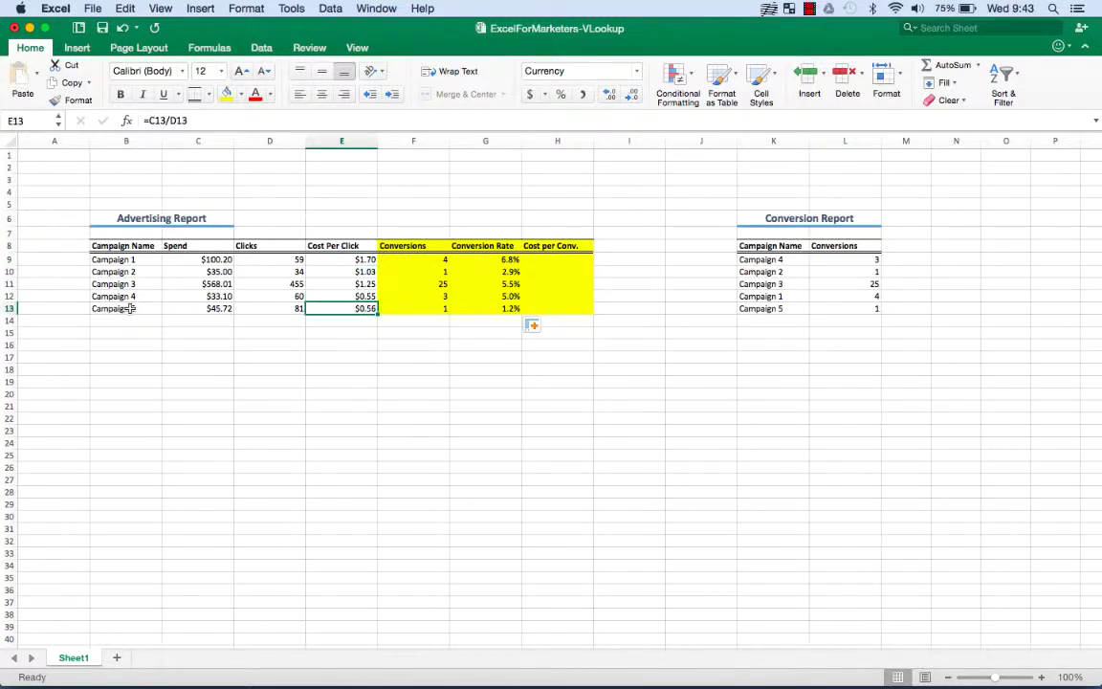
{"action": "left_click", "coordinate": [497, 308]}
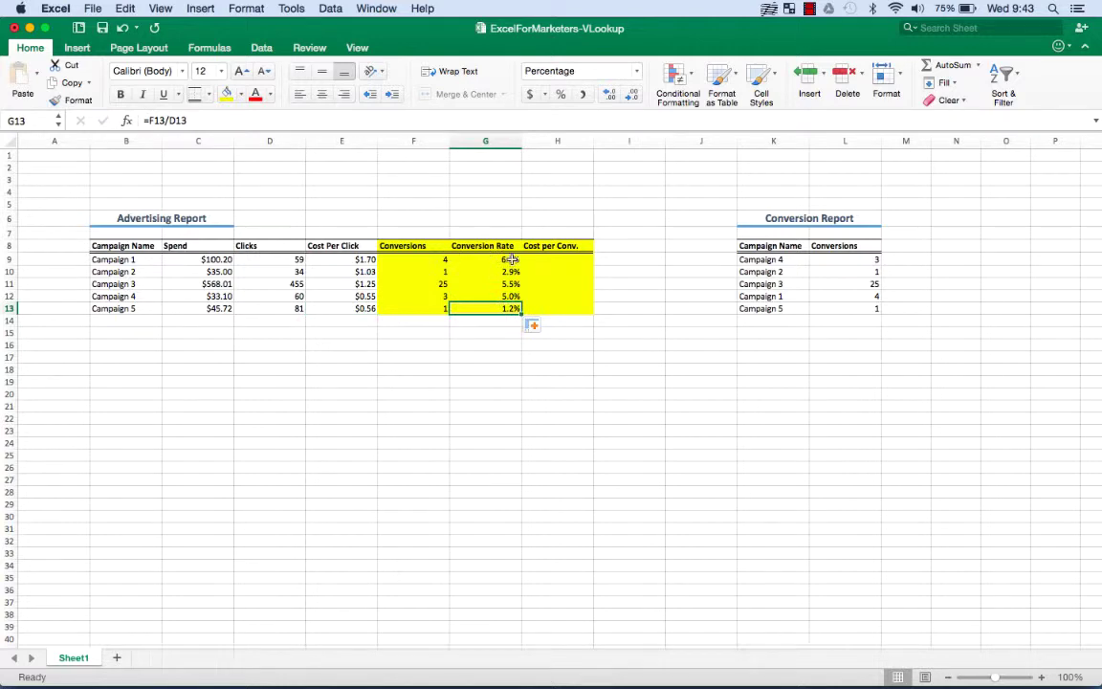
{"action": "left_click", "coordinate": [493, 260]}
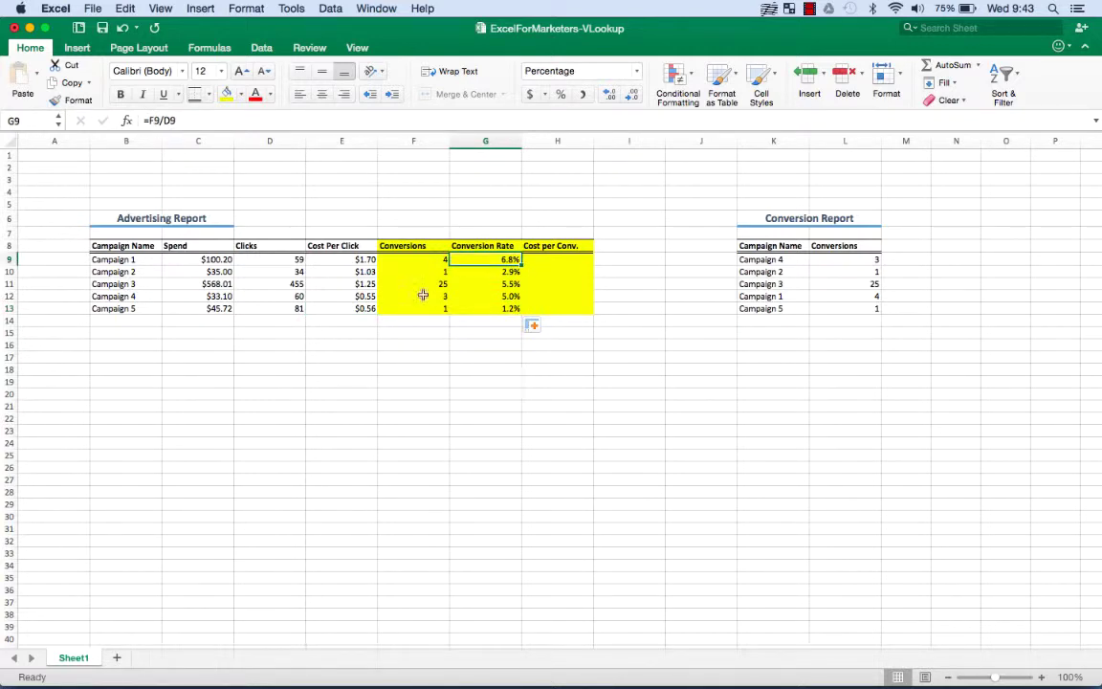
Step: Enter =C9/F9 in H9 and fill it down to H13, giving $25.05 through $45.72
{"action": "left_click", "coordinate": [559, 259]}
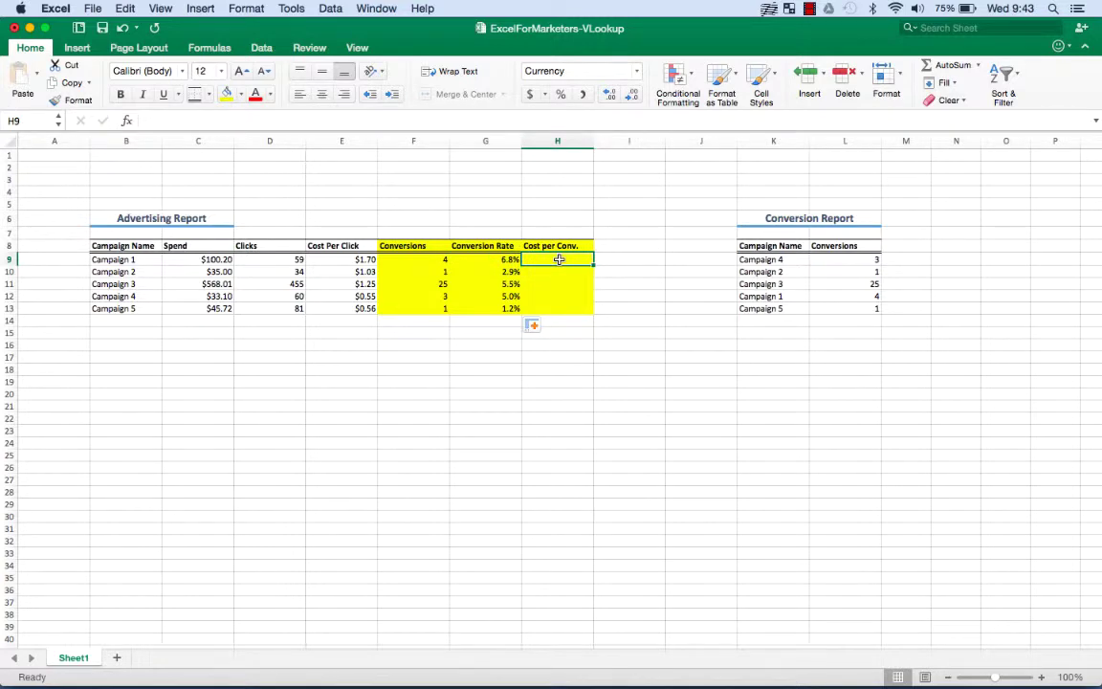
{"action": "type", "text": "="}
{"action": "key", "text": "Left"}
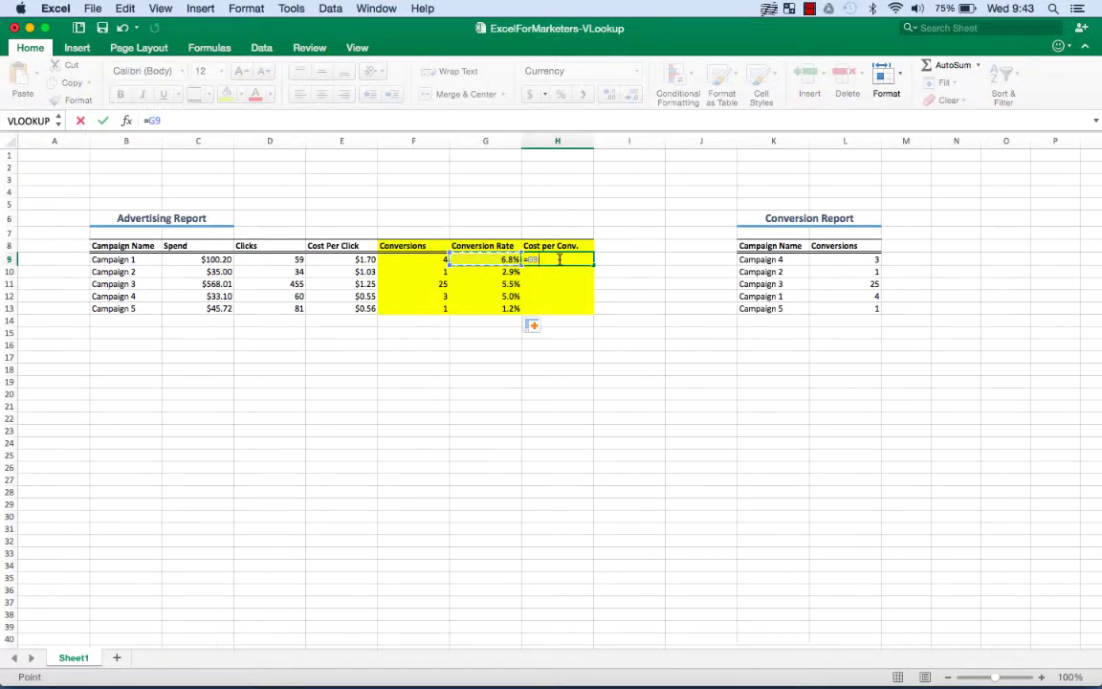
{"action": "key", "text": "Left"}
{"action": "key", "text": "Left"}
{"action": "key", "text": "Left"}
{"action": "key", "text": "Left"}
{"action": "type", "text": "/"}
{"action": "key", "text": "Left"}
{"action": "key", "text": "Left"}
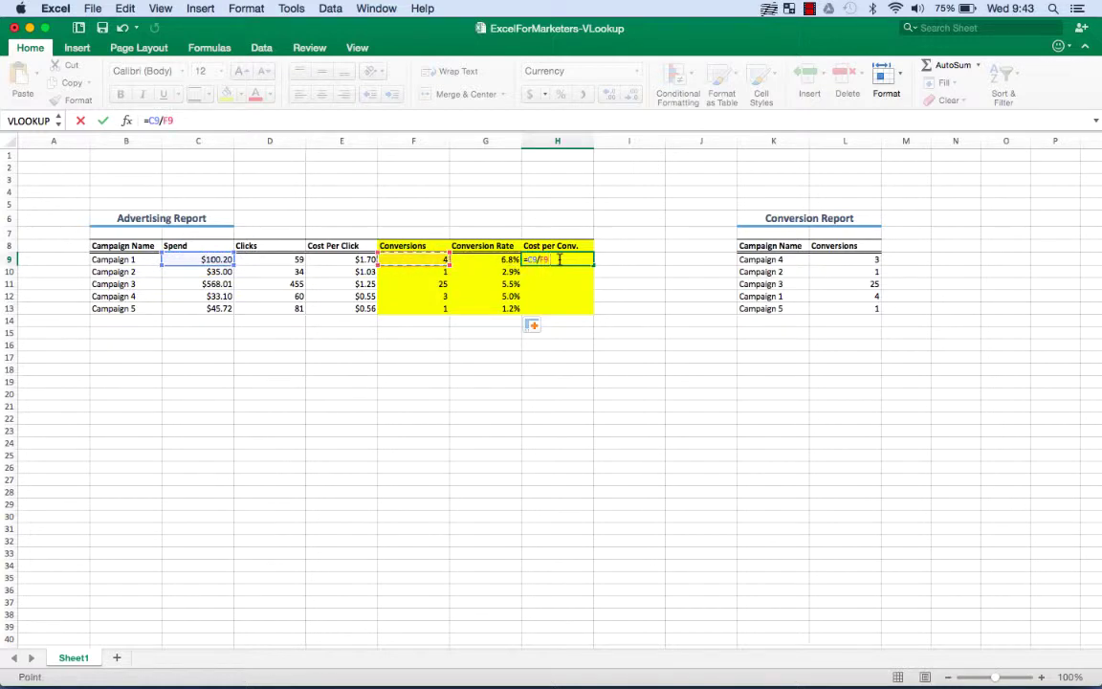
{"action": "key", "text": "Return"}
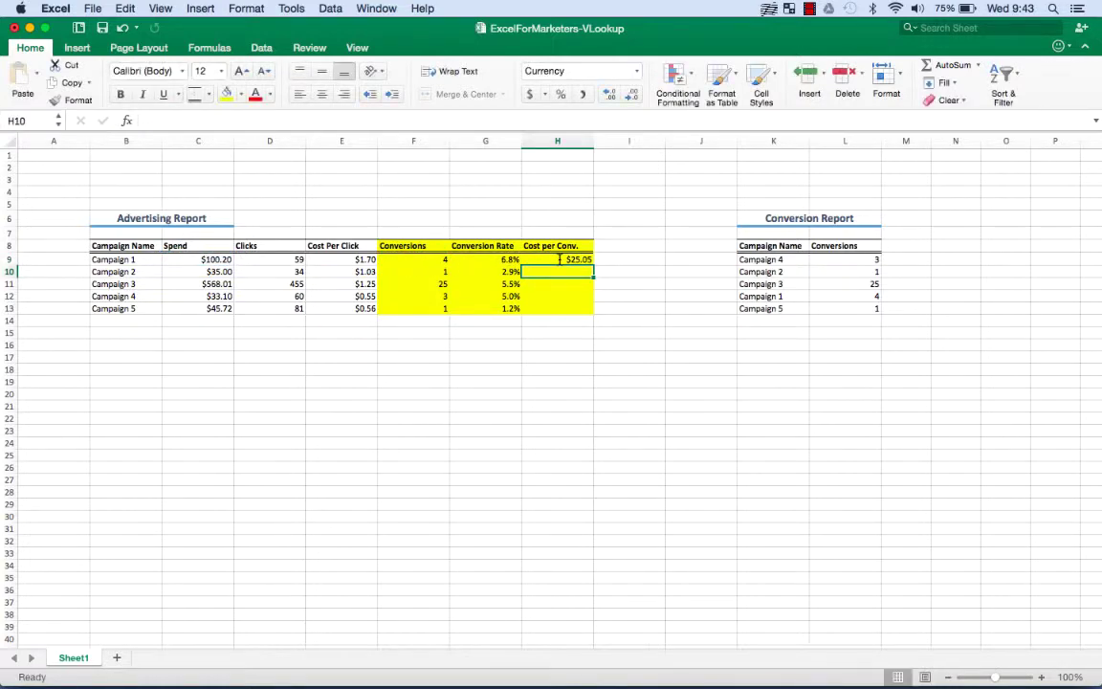
{"action": "left_click", "coordinate": [560, 259]}
{"action": "left_click_drag", "start_coordinate": [593, 265], "coordinate": [594, 312]}
{"action": "left_click", "coordinate": [614, 273]}
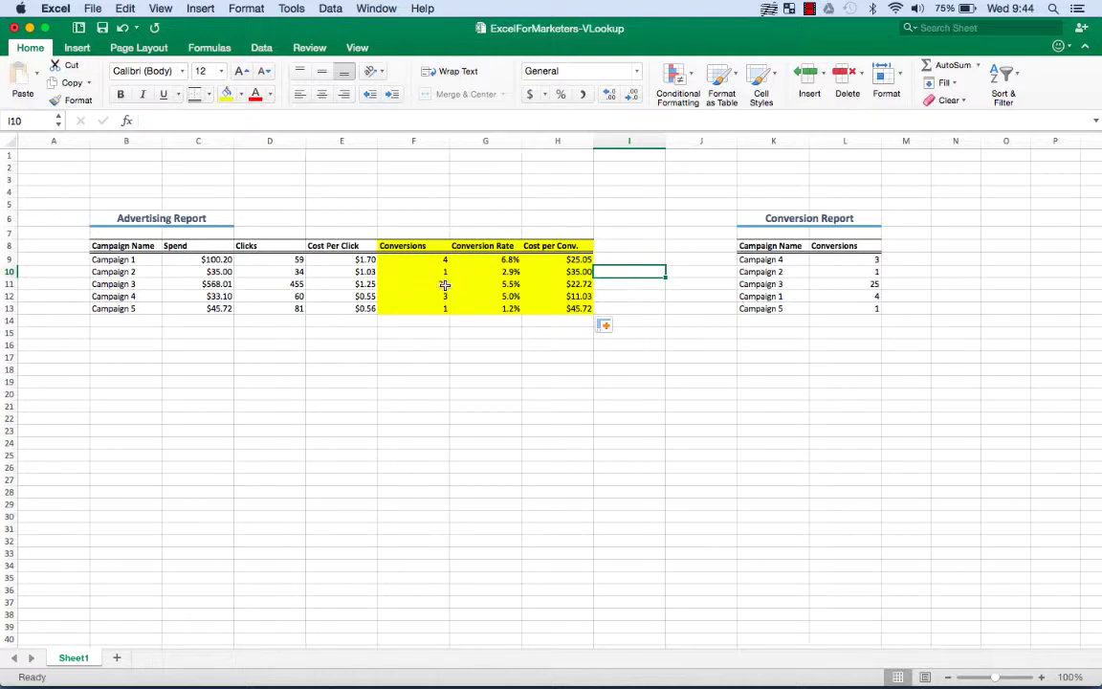
{"action": "left_click", "coordinate": [219, 284]}
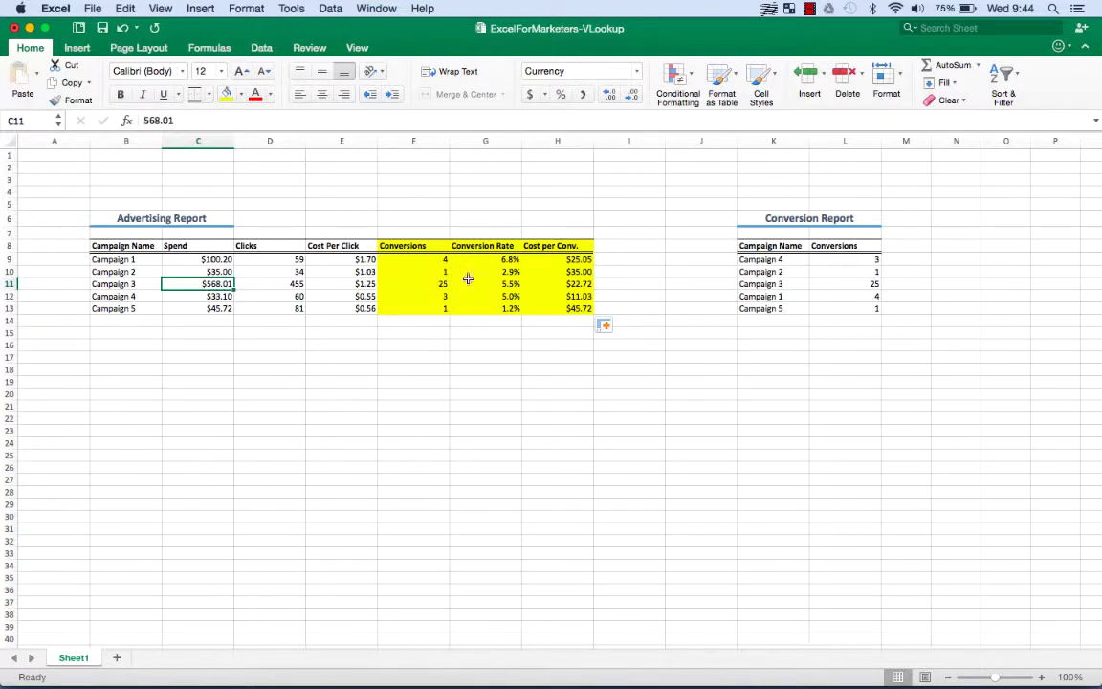
{"action": "left_click", "coordinate": [440, 286]}
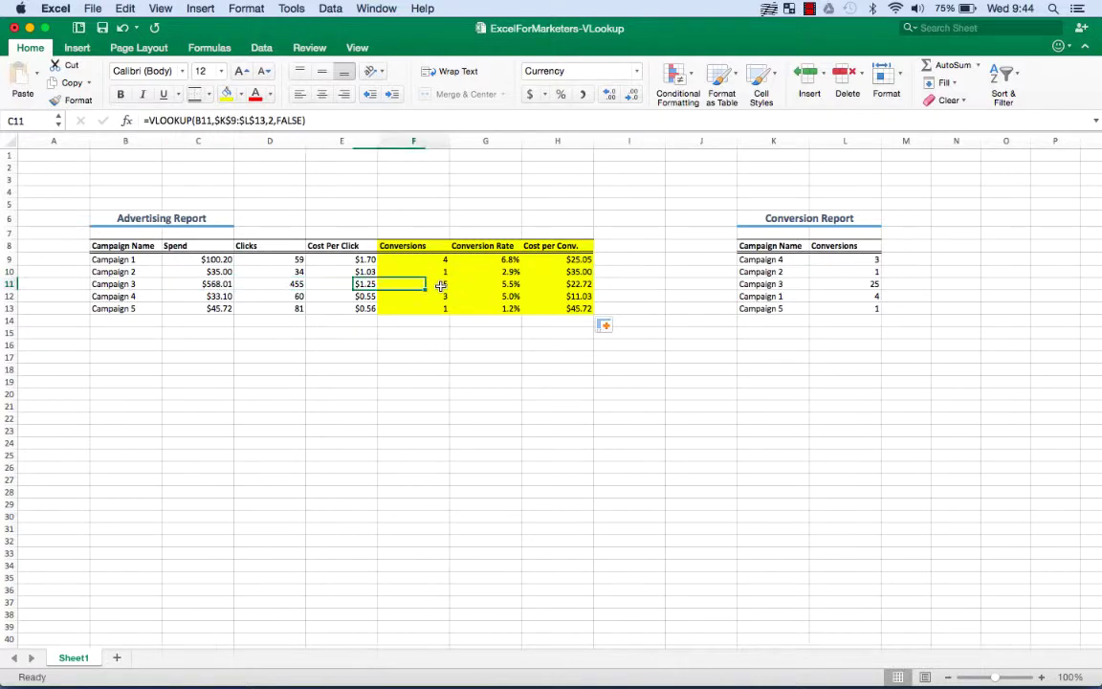
{"action": "left_click", "coordinate": [514, 287]}
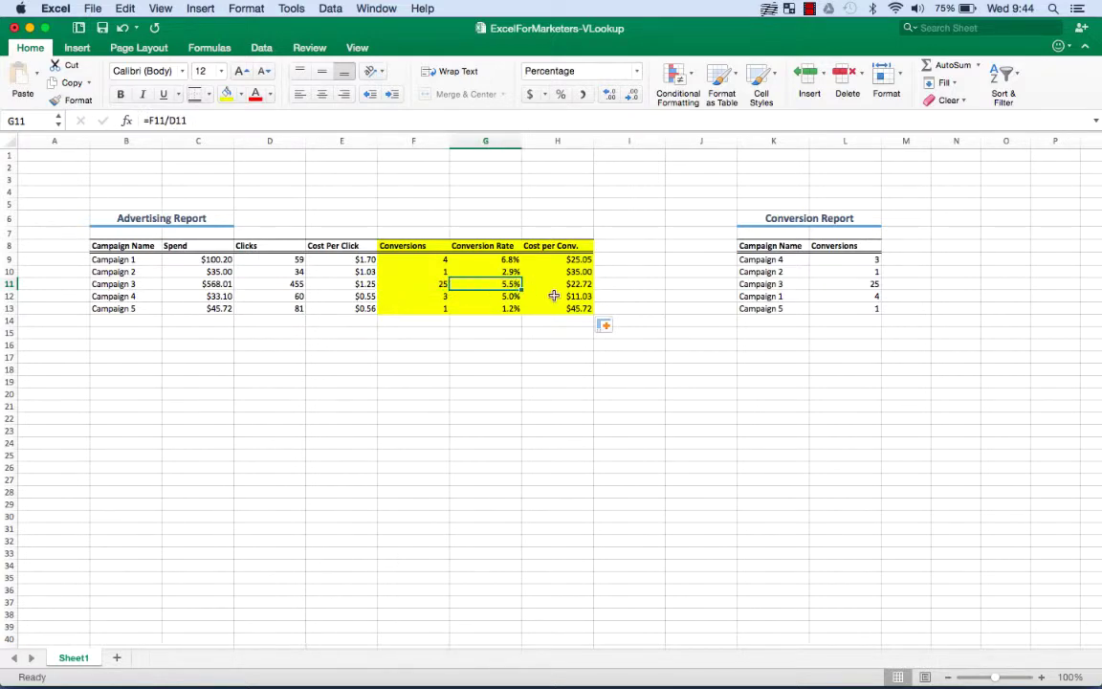
{"action": "key", "text": "Right"}
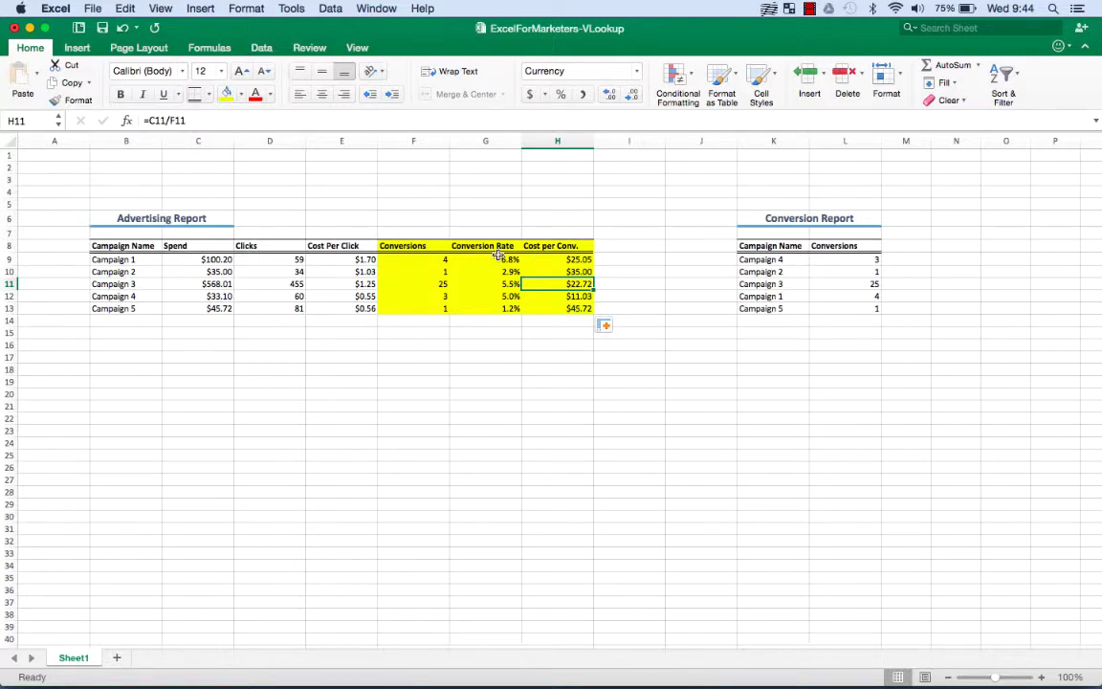
{"action": "left_click", "coordinate": [209, 308]}
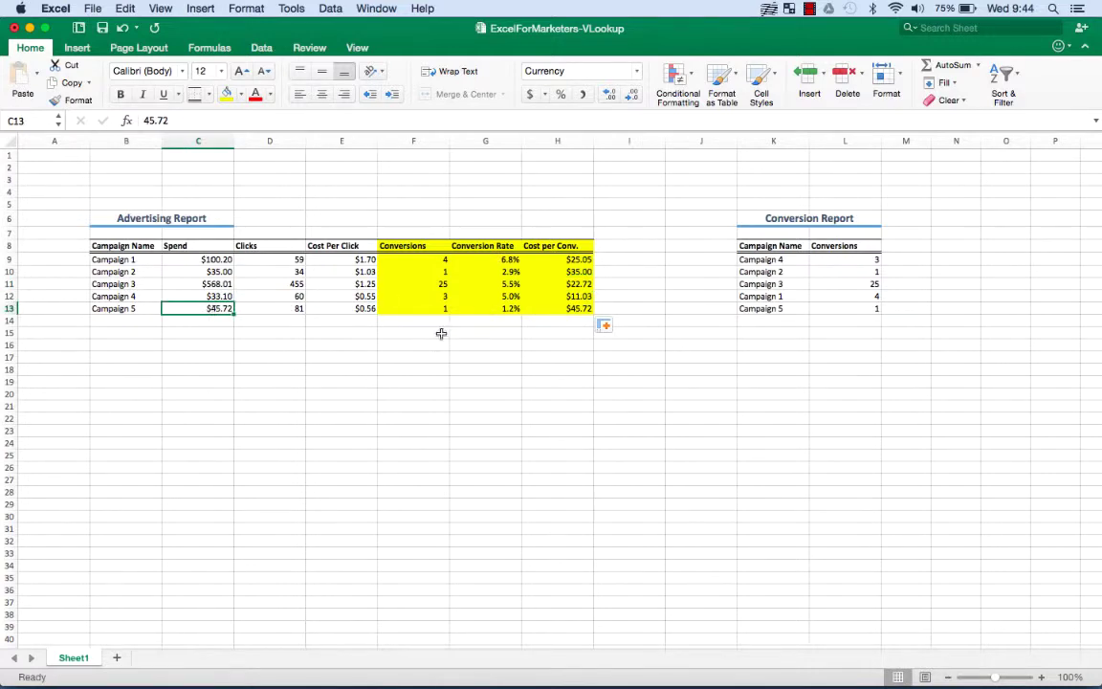
{"action": "left_click", "coordinate": [360, 308]}
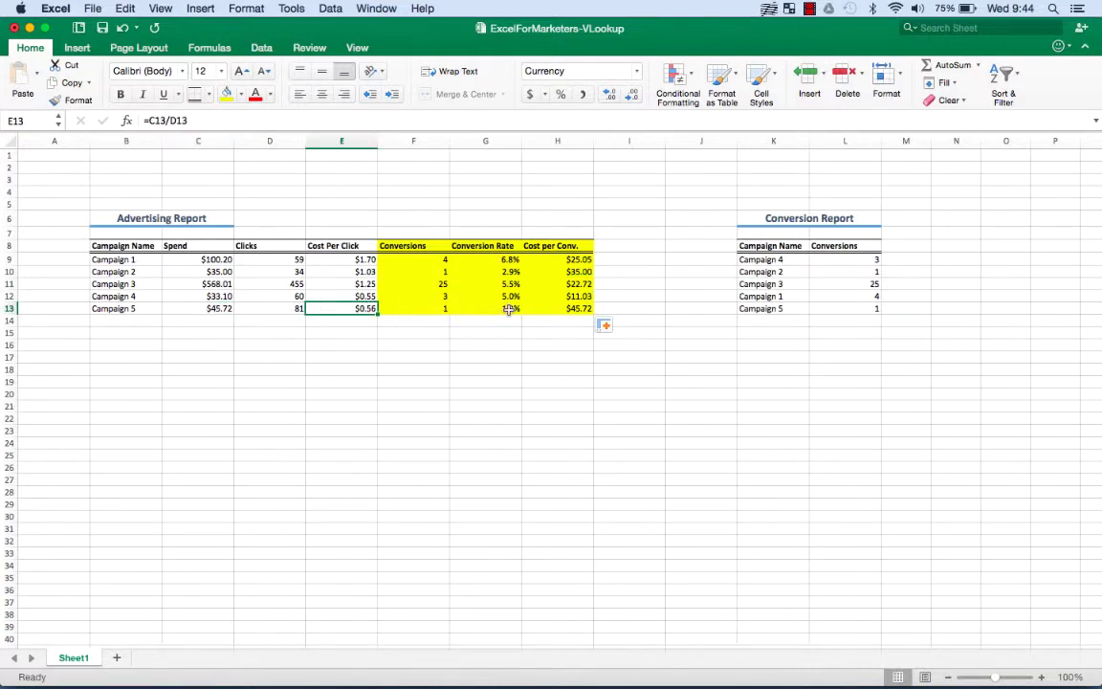
{"action": "left_click", "coordinate": [508, 308]}
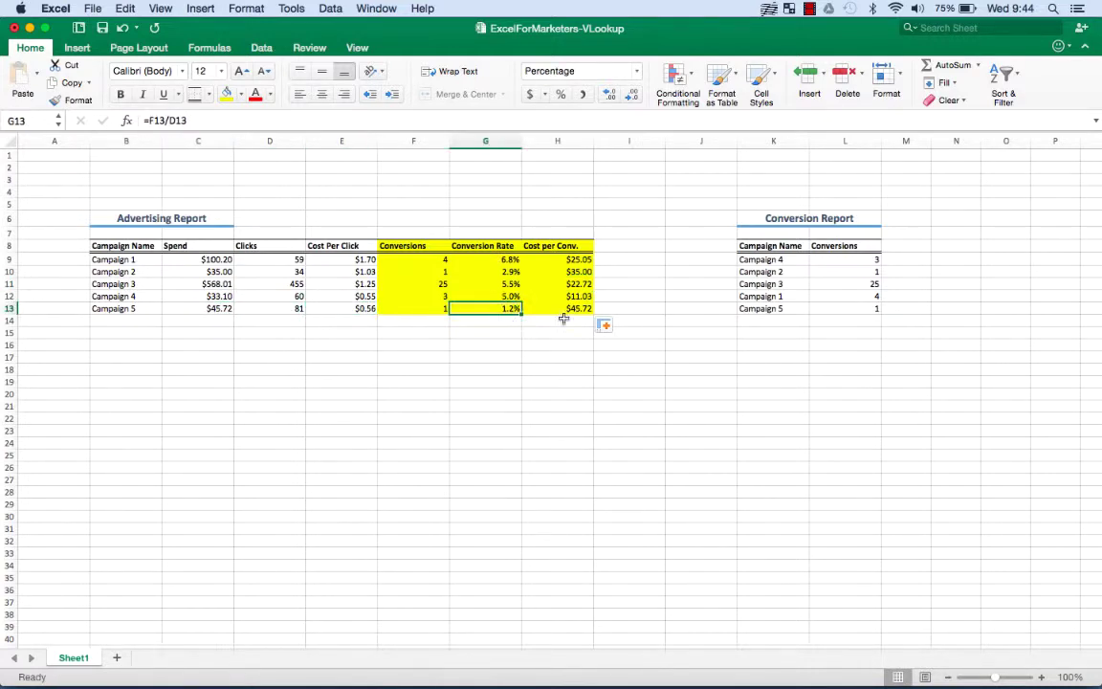
{"action": "left_click", "coordinate": [563, 310]}
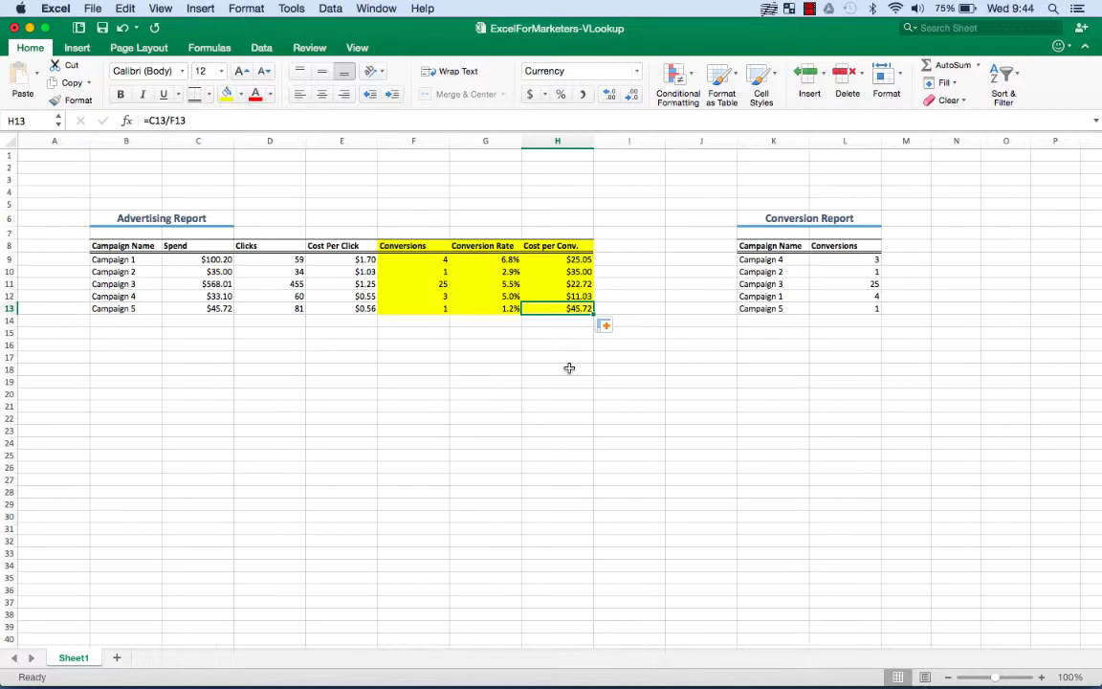
{"action": "left_click", "coordinate": [579, 298]}
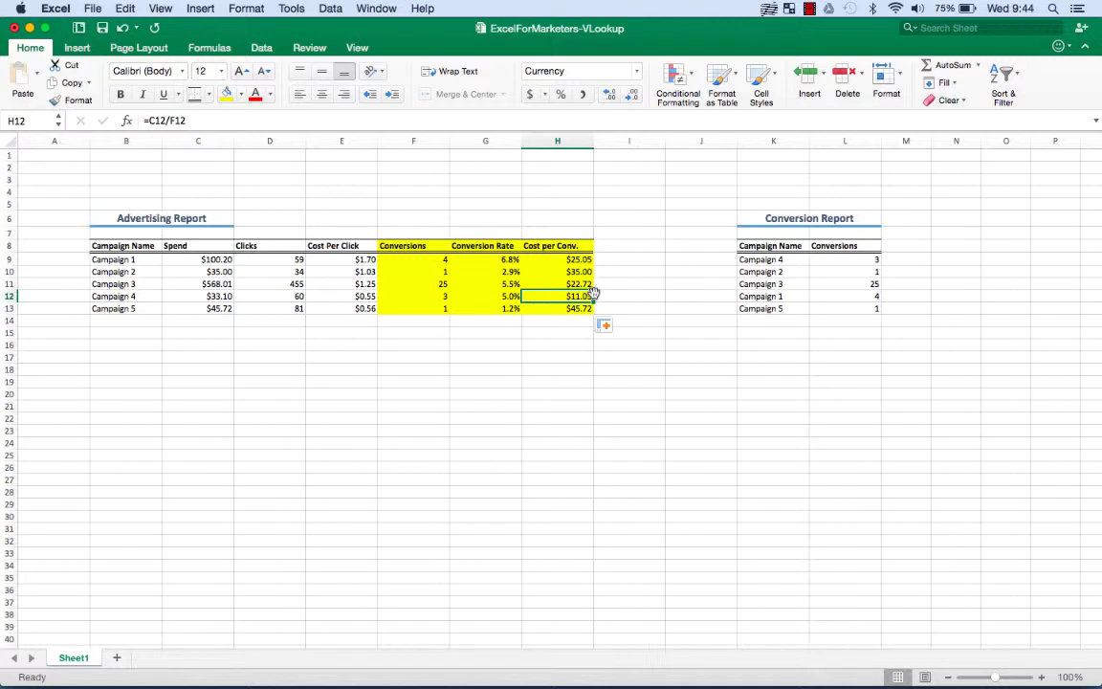
{"action": "left_click", "coordinate": [507, 297]}
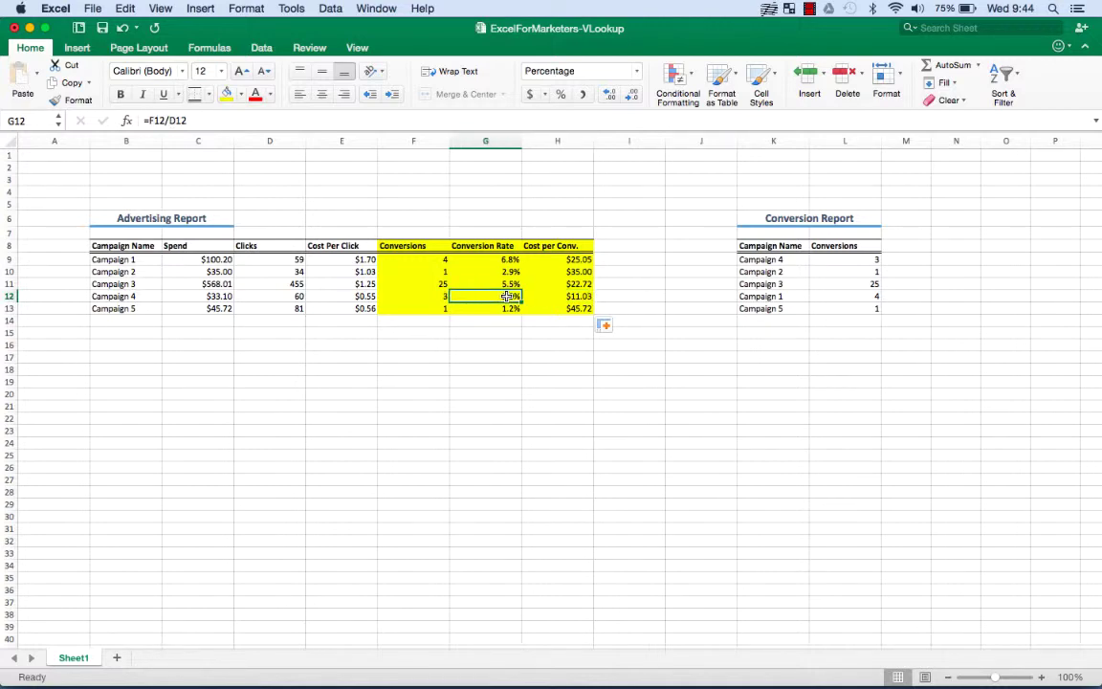
{"action": "left_click", "coordinate": [647, 292]}
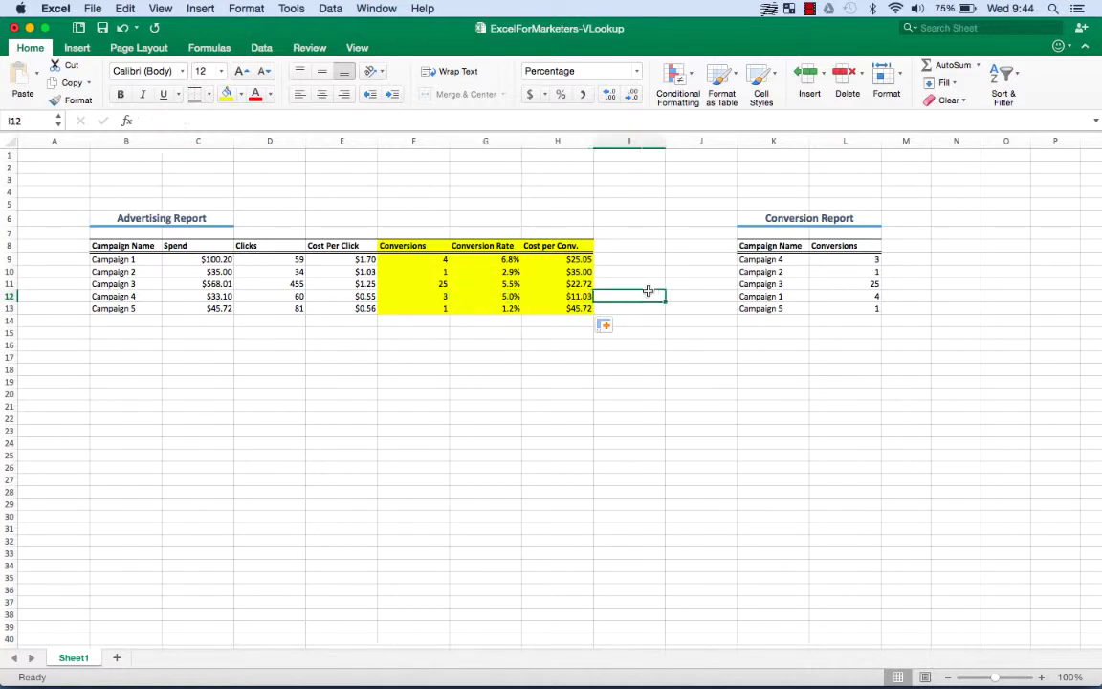
{"action": "left_click", "coordinate": [658, 337]}
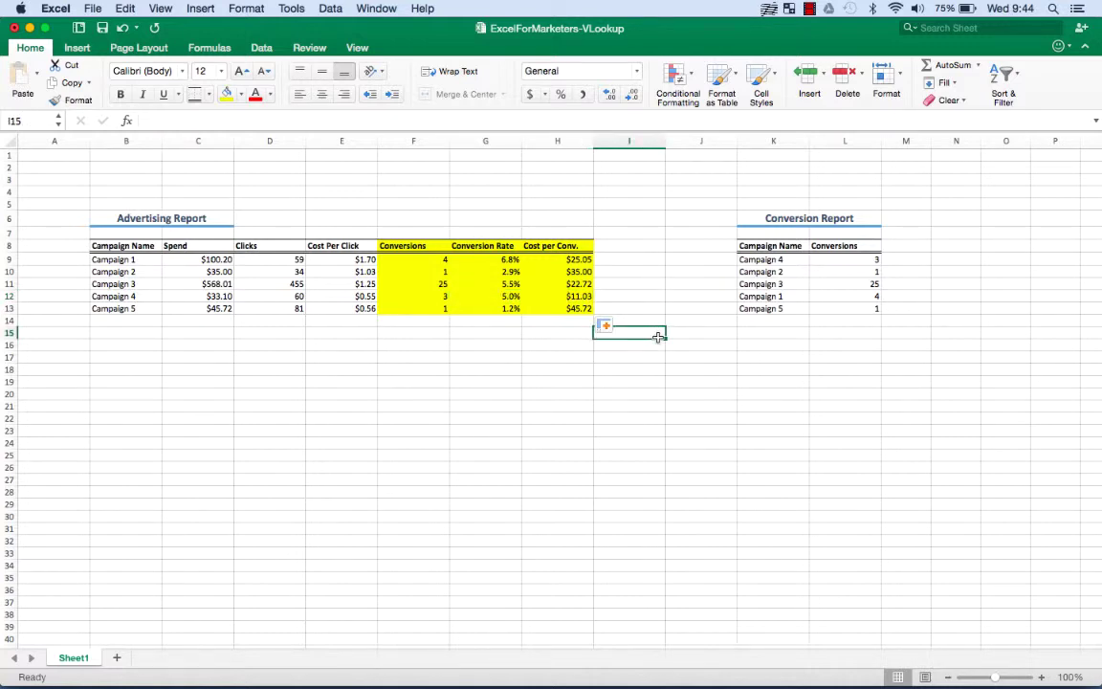